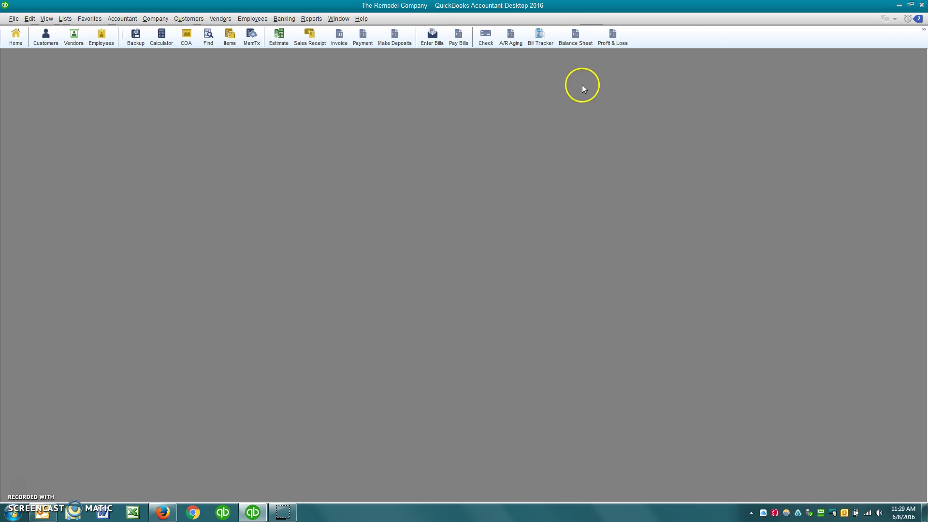
Step: Run the balance sheet and the profit and loss report for this fiscal year-to-date and place them side by side
{"action": "left_click", "coordinate": [576, 34]}
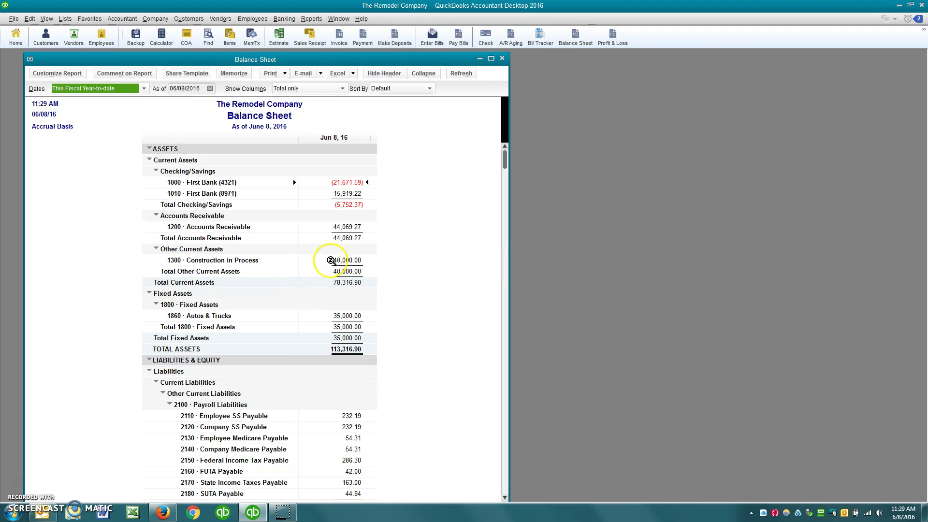
{"action": "left_click", "coordinate": [346, 261]}
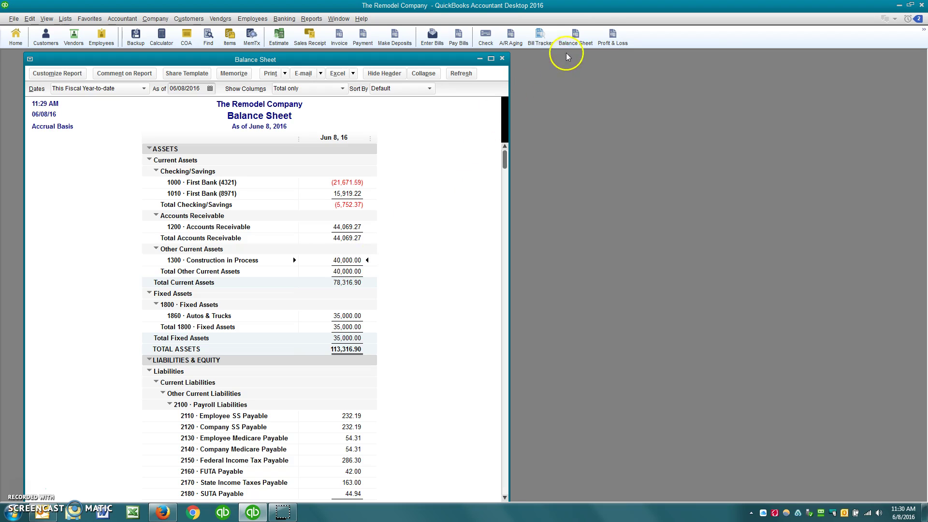
{"action": "left_click", "coordinate": [613, 37]}
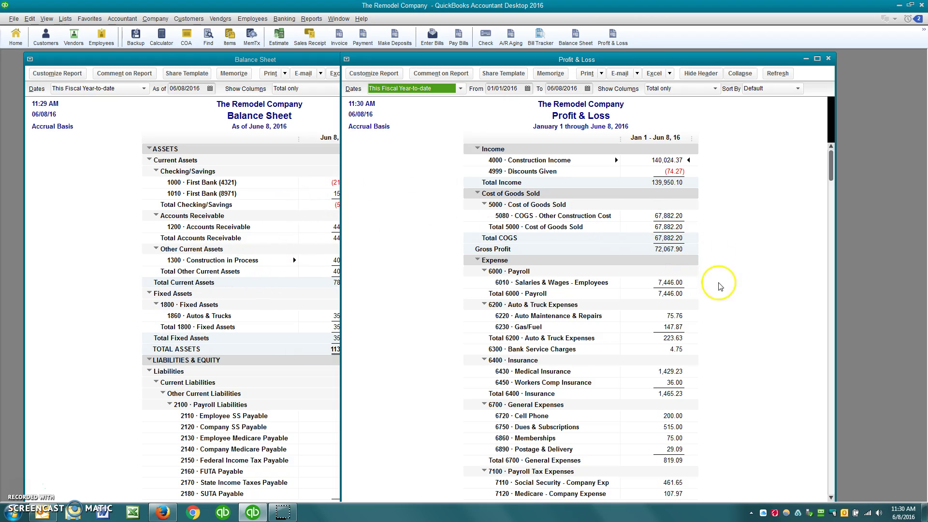
{"action": "left_click", "coordinate": [642, 65]}
{"action": "left_click_drag", "start_coordinate": [642, 65], "coordinate": [683, 67]}
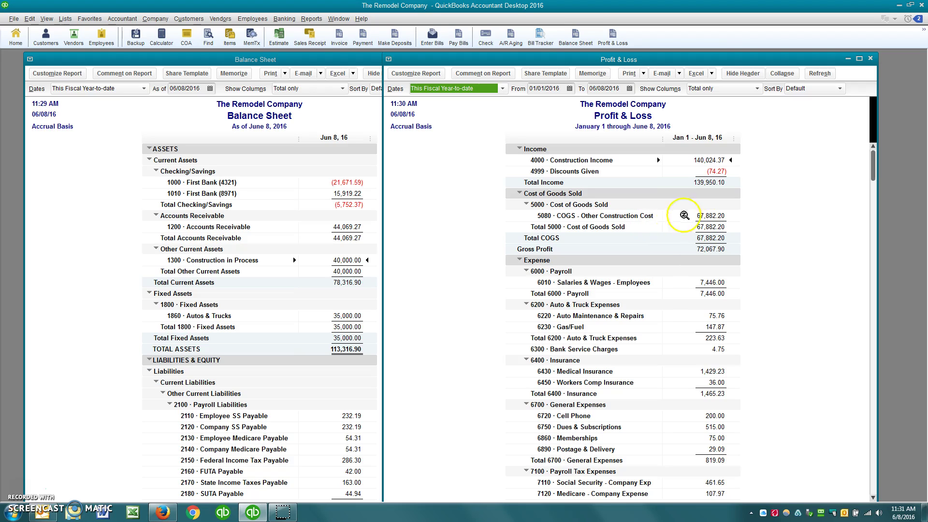
Step: Review the COGS - Other Construction Cost line, close the profit and loss report, and examine Construction in Process on the balance sheet
{"action": "double_click", "coordinate": [710, 215]}
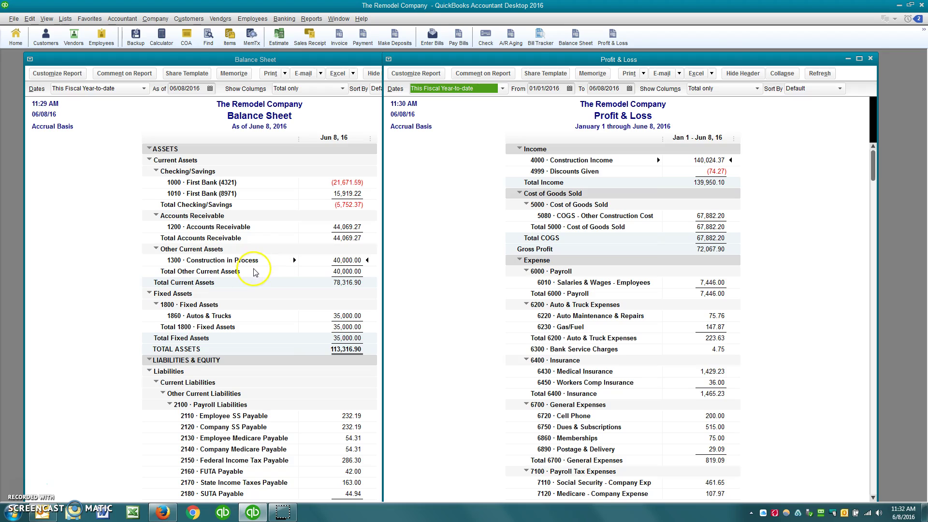
{"action": "left_click", "coordinate": [478, 248]}
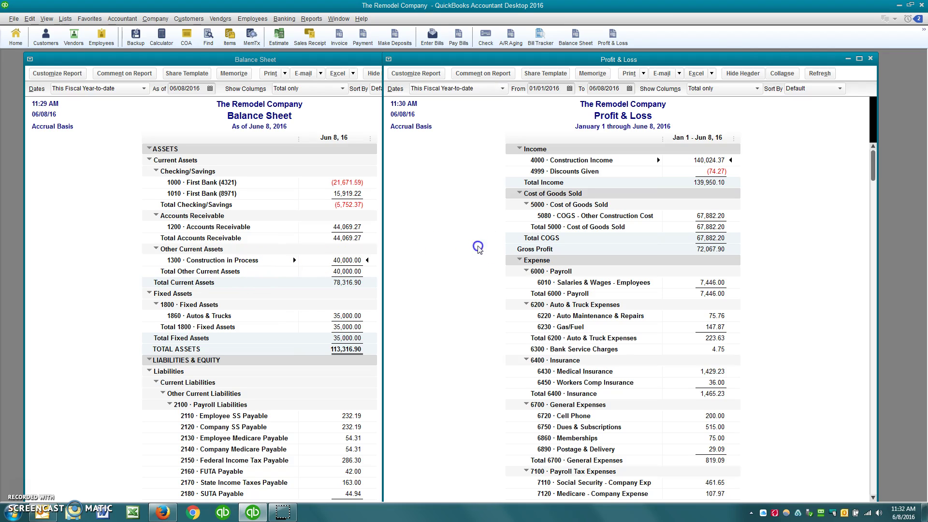
{"action": "key", "text": "Escape"}
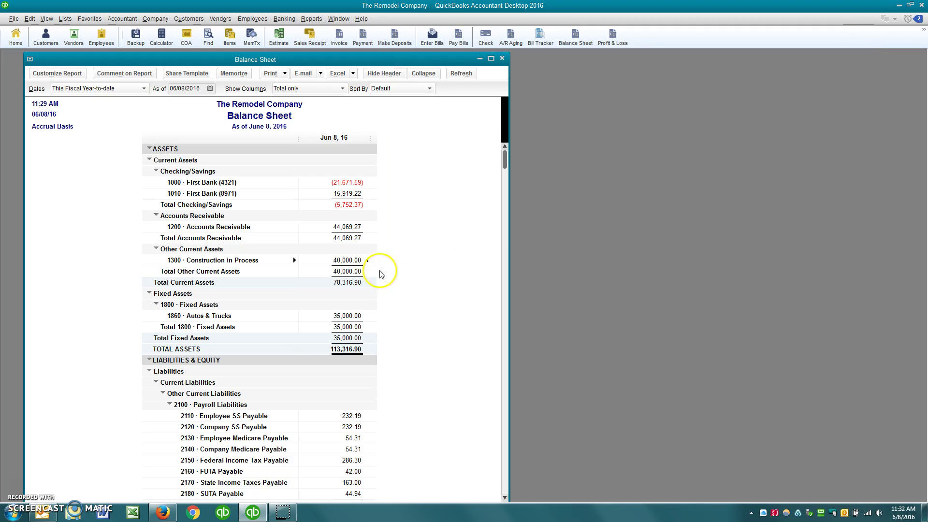
{"action": "double_click", "coordinate": [350, 261]}
{"action": "double_click", "coordinate": [323, 260]}
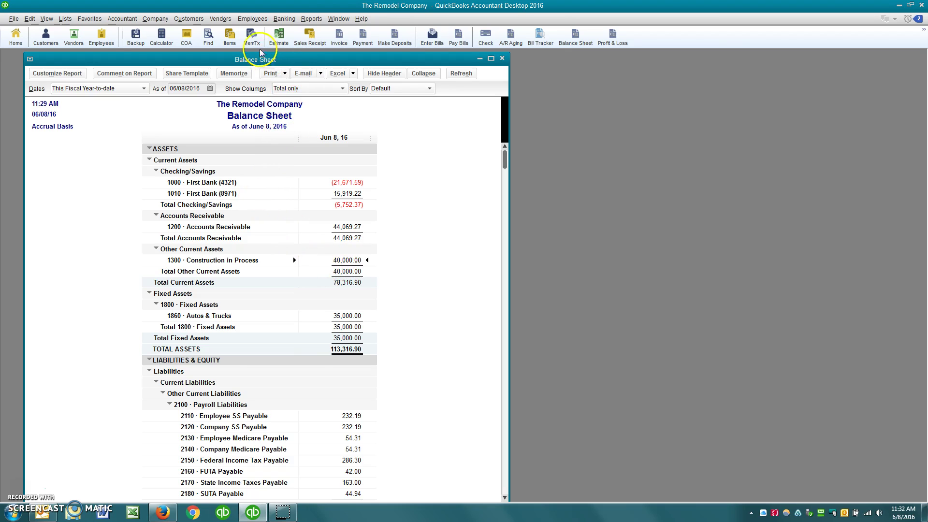
Step: Open the item list and examine which COGS account each item is assigned to
{"action": "left_click", "coordinate": [229, 36]}
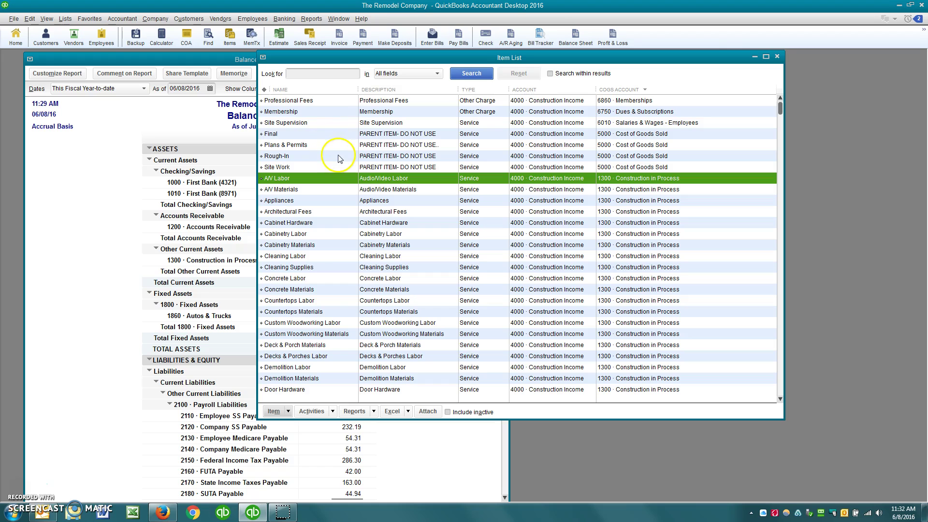
{"action": "scroll", "coordinate": [324, 113], "scroll_direction": "down", "scroll_amount": 6}
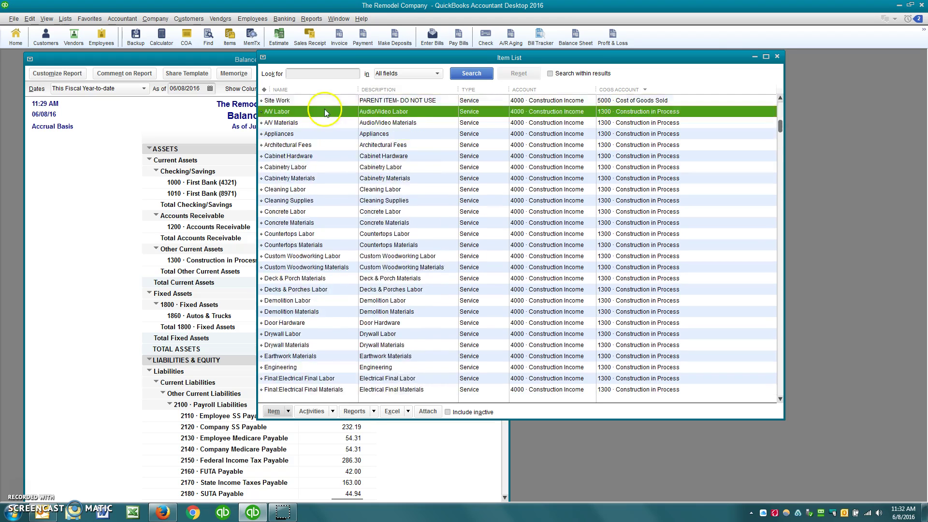
{"action": "scroll", "coordinate": [324, 113], "scroll_direction": "down", "scroll_amount": 20}
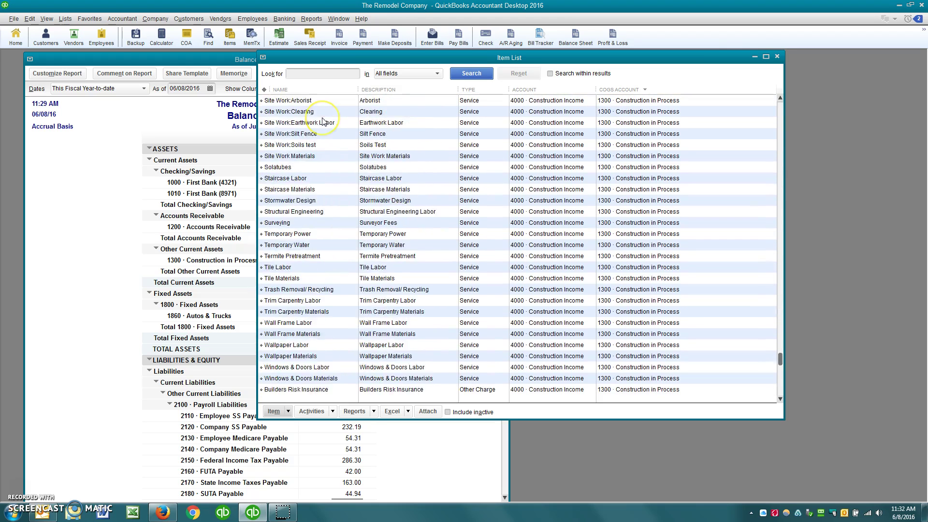
{"action": "scroll", "coordinate": [323, 121], "scroll_direction": "up", "scroll_amount": 20}
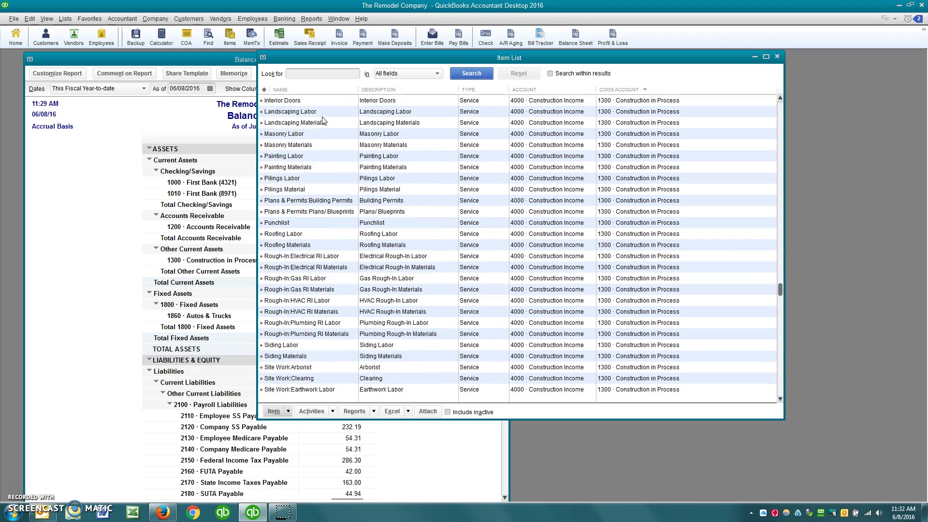
{"action": "scroll", "coordinate": [324, 120], "scroll_direction": "up", "scroll_amount": 15}
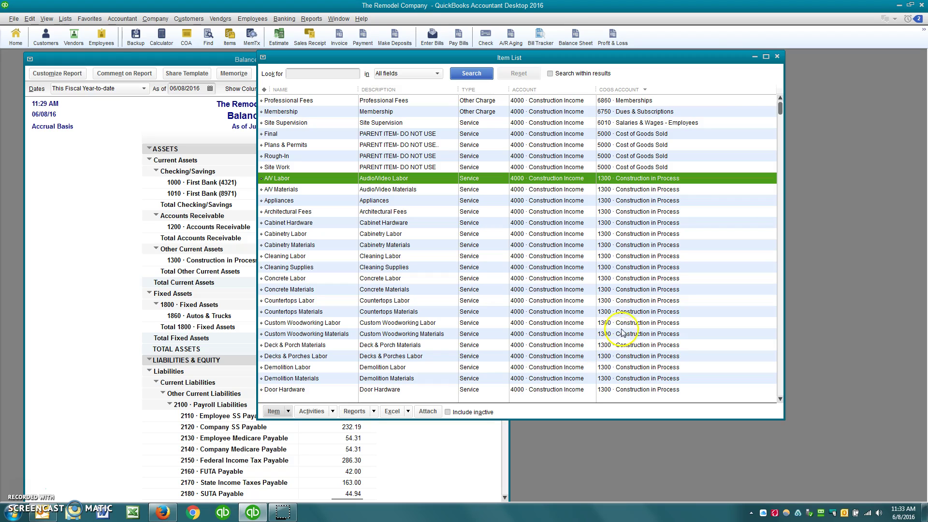
Step: Open the Countertops Materials service item for editing and check its expense account
{"action": "left_click", "coordinate": [629, 311]}
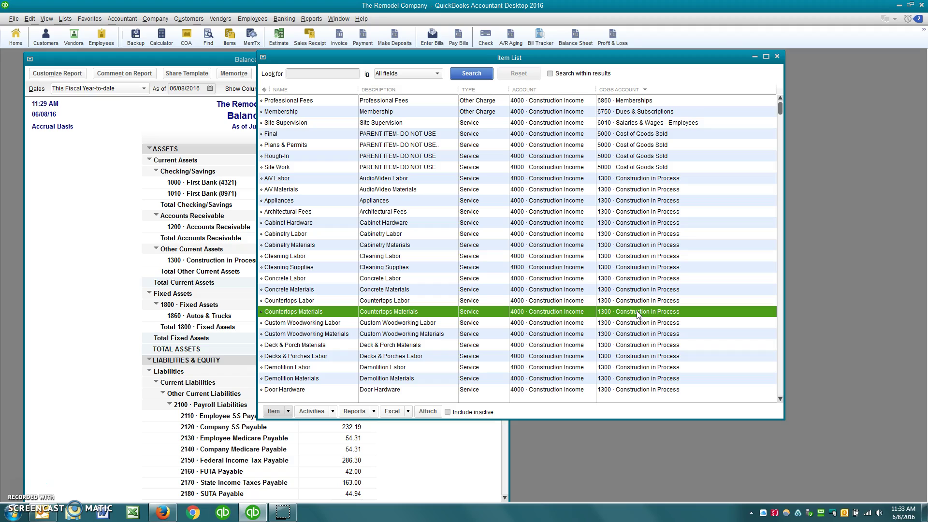
{"action": "double_click", "coordinate": [637, 313]}
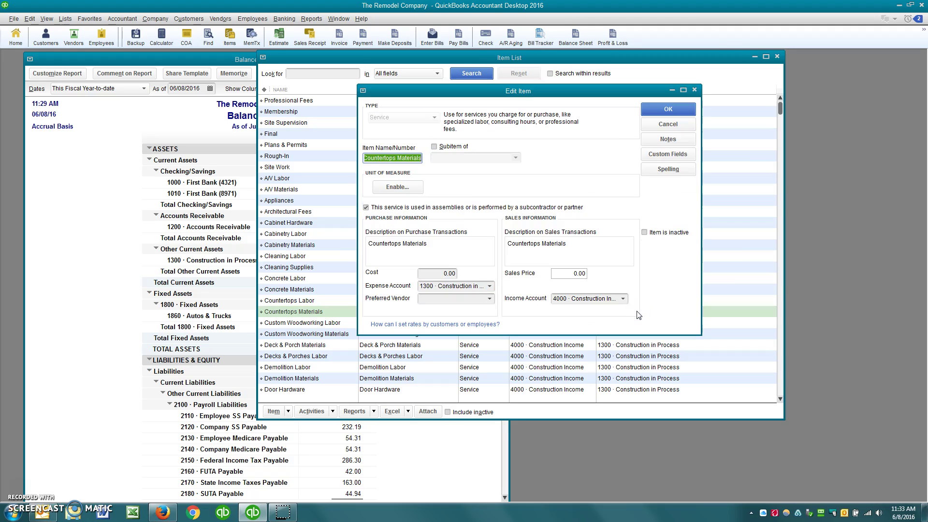
{"action": "key", "text": "Tab"}
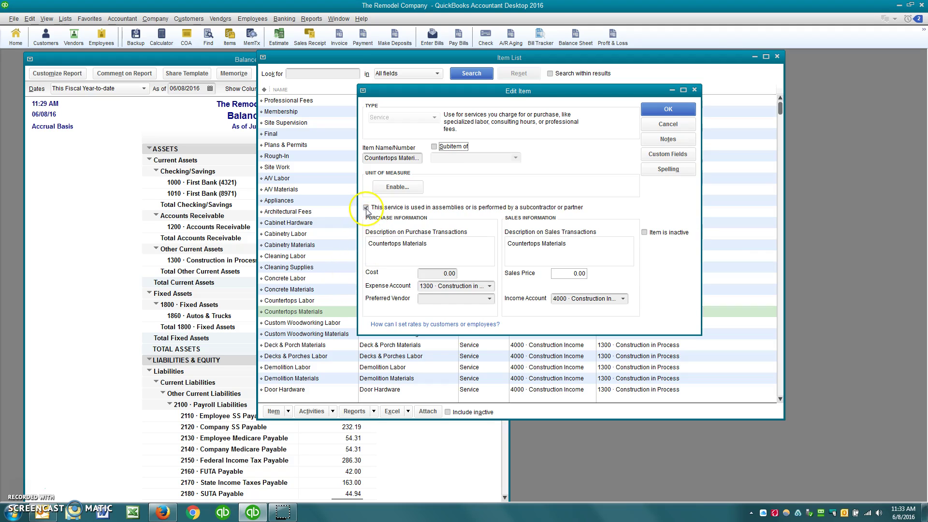
{"action": "left_click", "coordinate": [430, 285]}
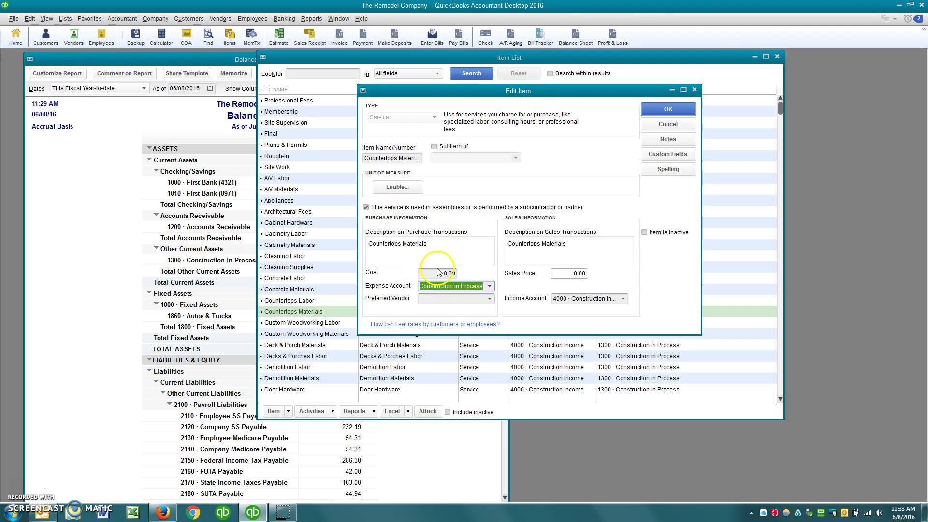
Step: Turn off the option for use in assemblies or by a subcontractor, check the single account setting, and turn the option back on
{"action": "left_click", "coordinate": [366, 207]}
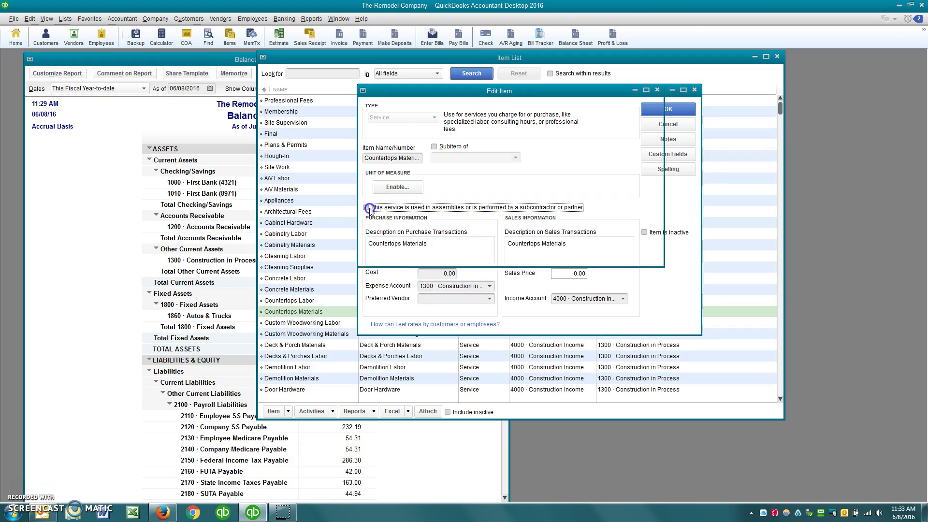
{"action": "left_click", "coordinate": [392, 220]}
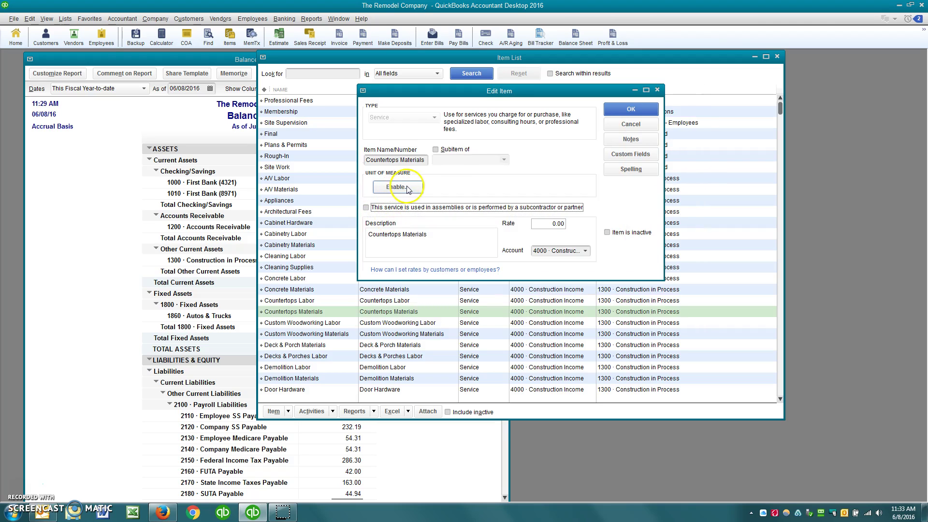
{"action": "left_click", "coordinate": [532, 253]}
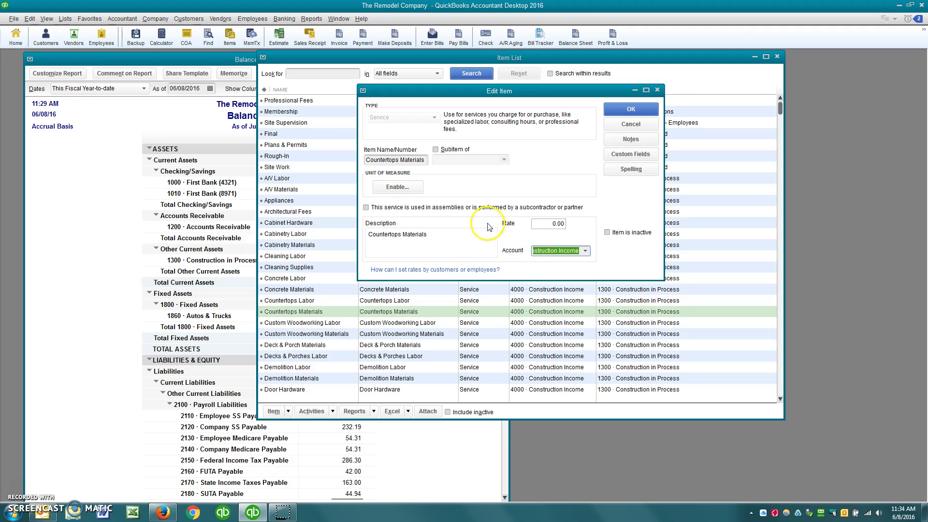
{"action": "left_click", "coordinate": [435, 208]}
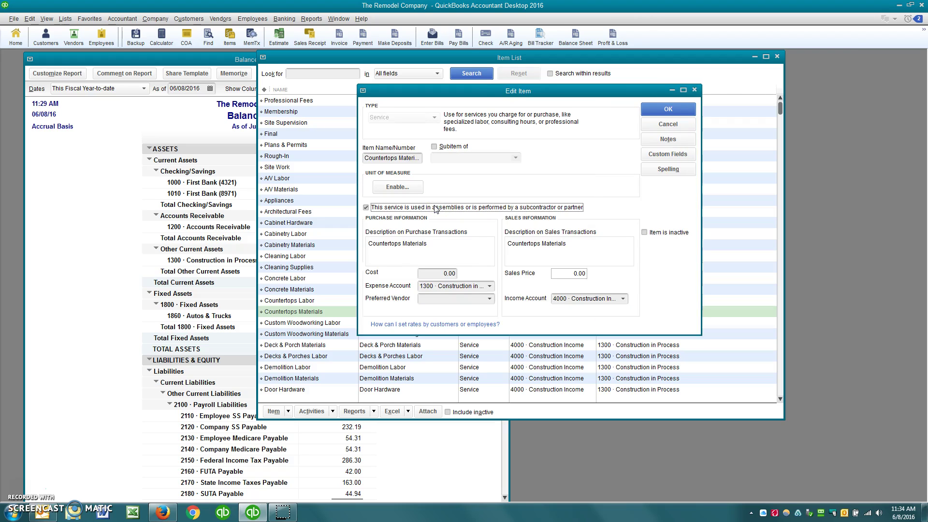
Step: Check the Countertops Materials item's cost and its Construction in Process expense account, and save the item
{"action": "left_click", "coordinate": [434, 272]}
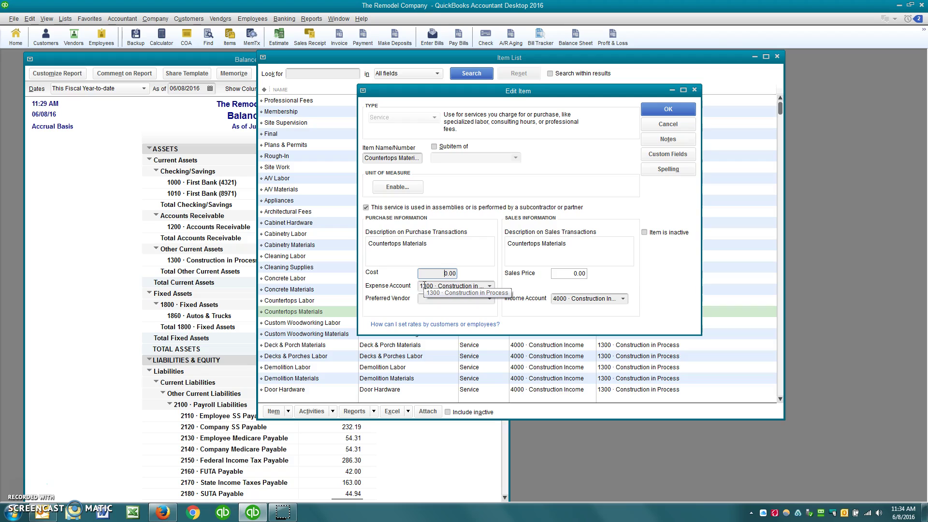
{"action": "left_click_drag", "start_coordinate": [424, 285], "coordinate": [493, 289]}
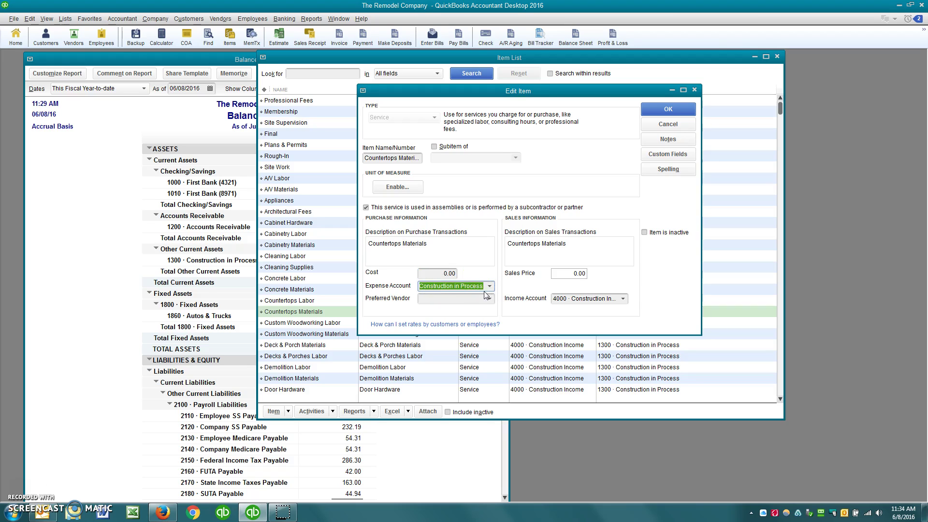
{"action": "left_click", "coordinate": [669, 107]}
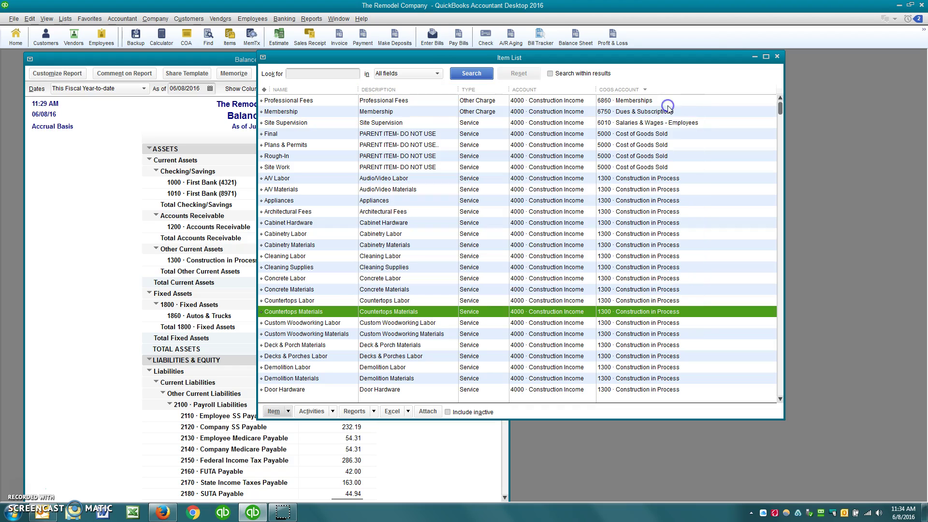
Step: Sort the item list by name and compare the Site Work parent item with its Arborist and Clearing subitems
{"action": "left_click", "coordinate": [632, 167]}
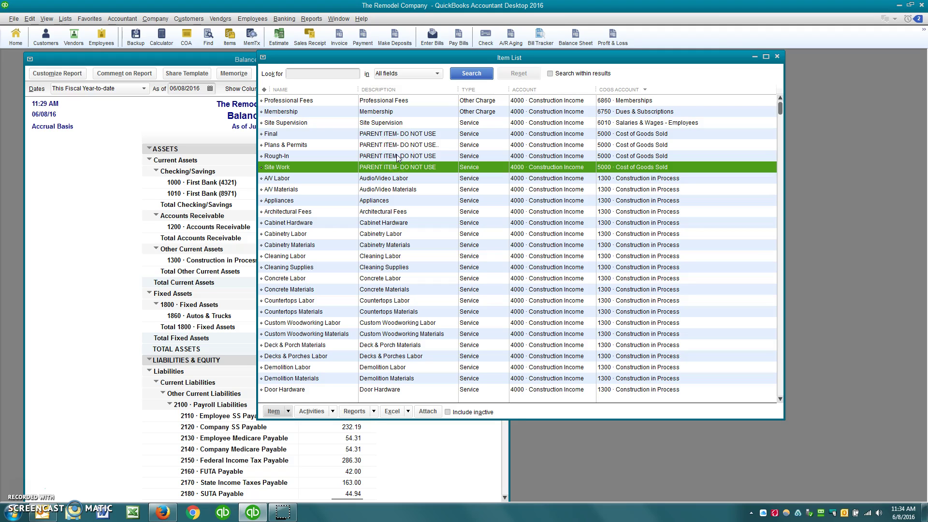
{"action": "left_click", "coordinate": [305, 91]}
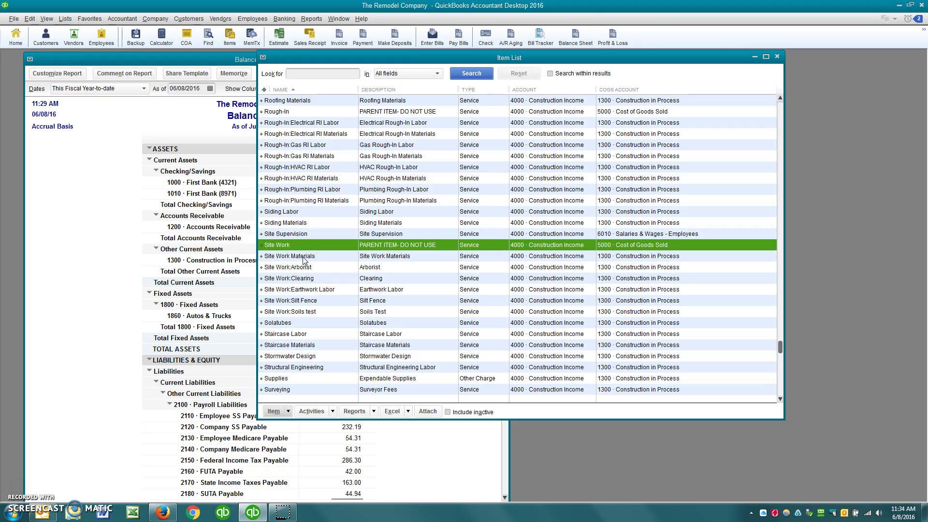
{"action": "left_click", "coordinate": [302, 268]}
{"action": "left_click", "coordinate": [307, 279]}
{"action": "left_click_drag", "start_coordinate": [312, 281], "coordinate": [317, 271]}
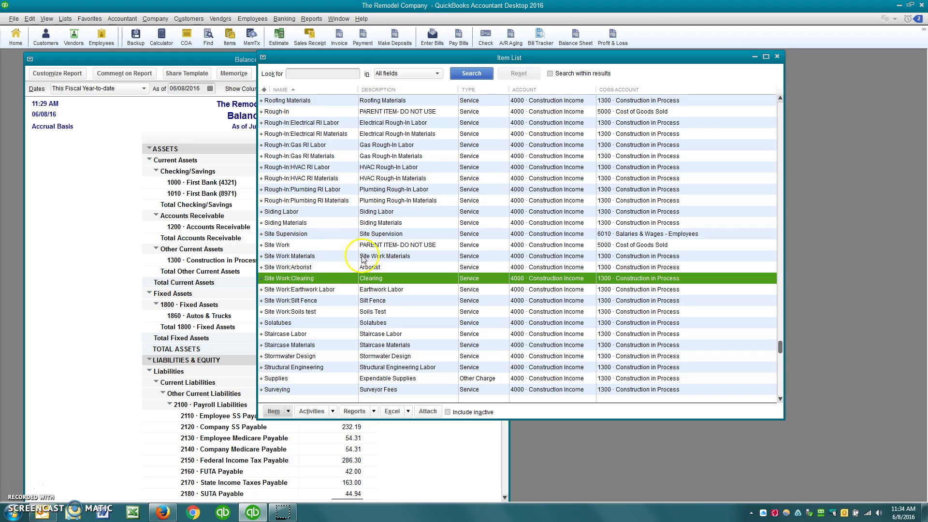
{"action": "left_click", "coordinate": [385, 247]}
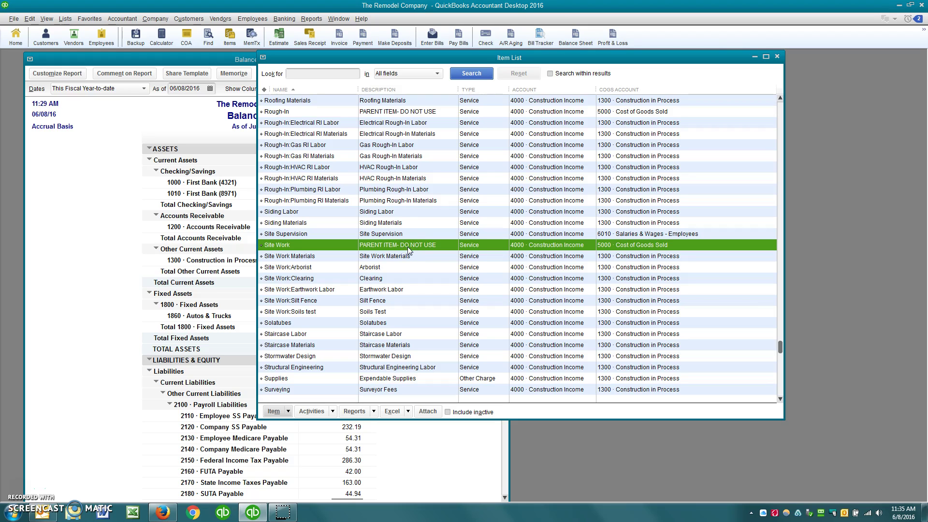
{"action": "scroll", "coordinate": [407, 246], "scroll_direction": "up", "scroll_amount": 5}
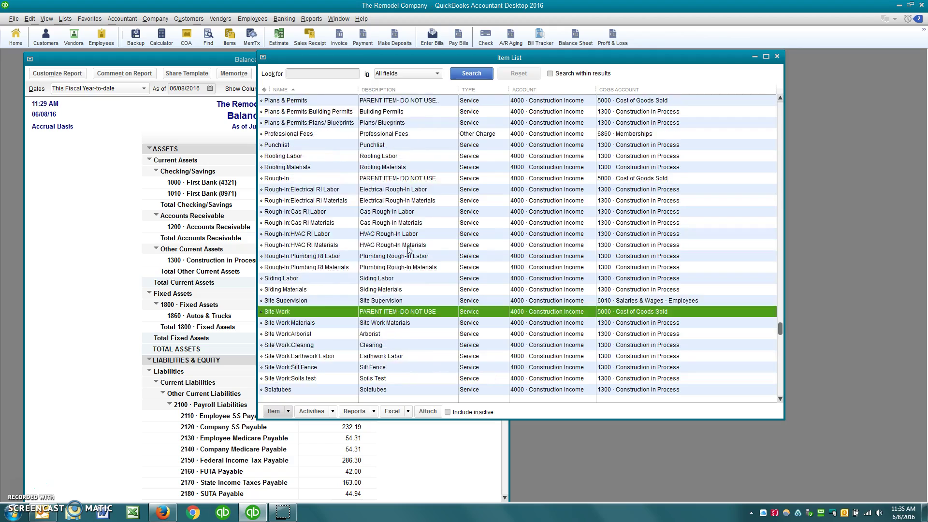
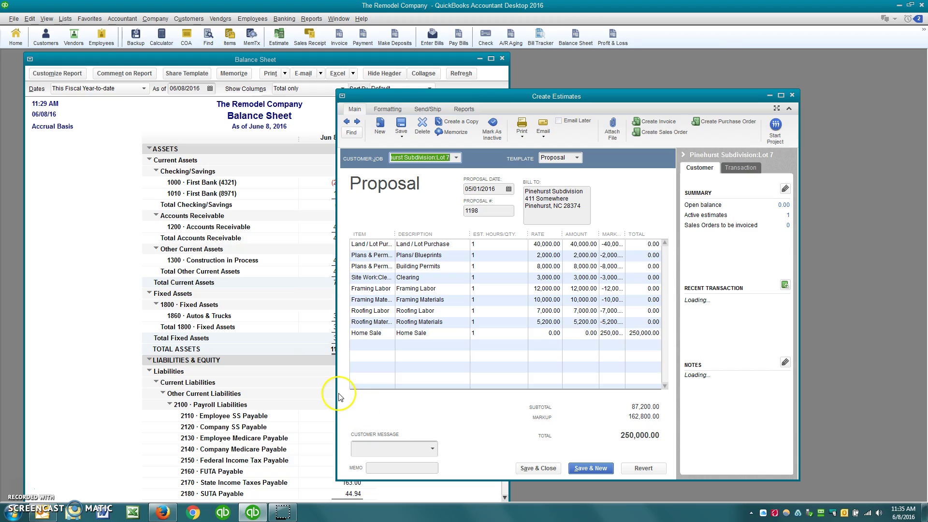
Step: Widen the Pinehurst Subdivision:Lot 7 estimate window and its item column to fit the full item names
{"action": "left_click_drag", "start_coordinate": [337, 392], "coordinate": [265, 389]}
{"action": "left_click_drag", "start_coordinate": [324, 232], "coordinate": [349, 232]}
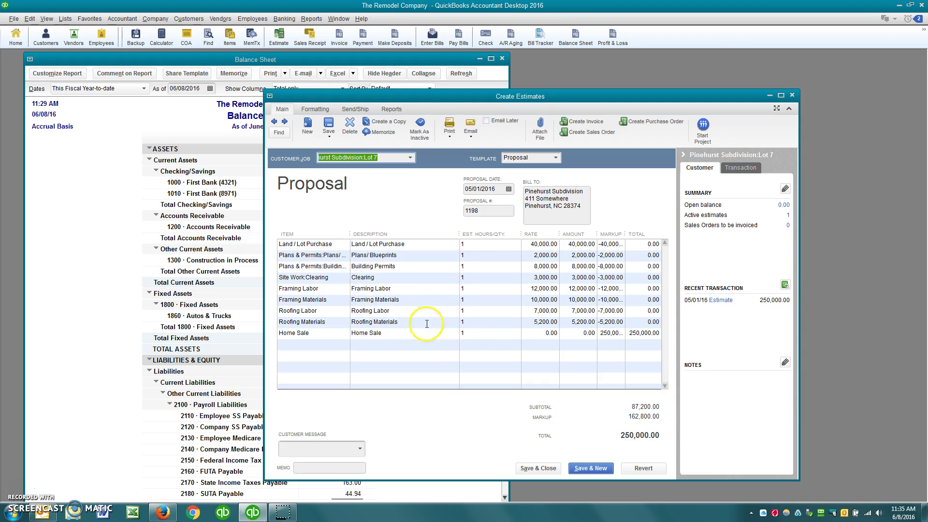
{"action": "left_click_drag", "start_coordinate": [349, 234], "coordinate": [371, 234]}
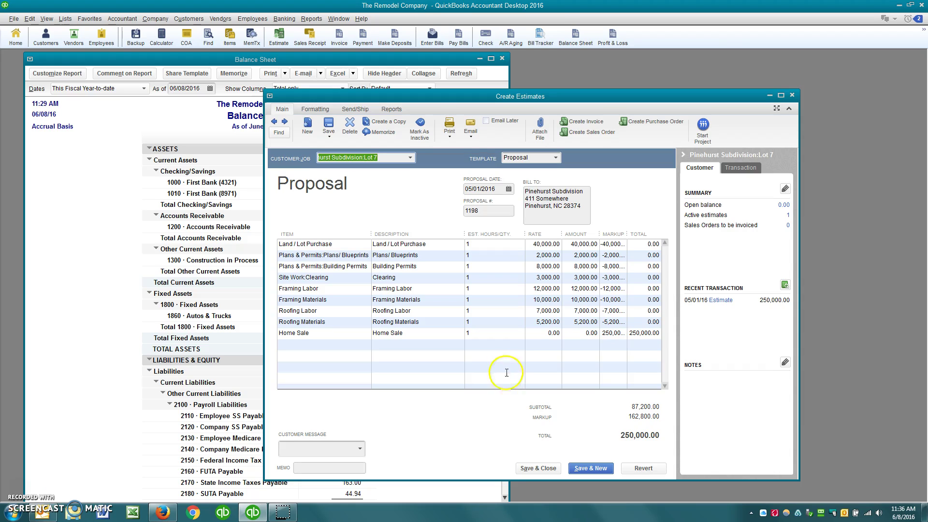
Step: Review the Home Sale line and the cost lines on the Lot 7 proposal, and save the proposal
{"action": "left_click", "coordinate": [490, 338]}
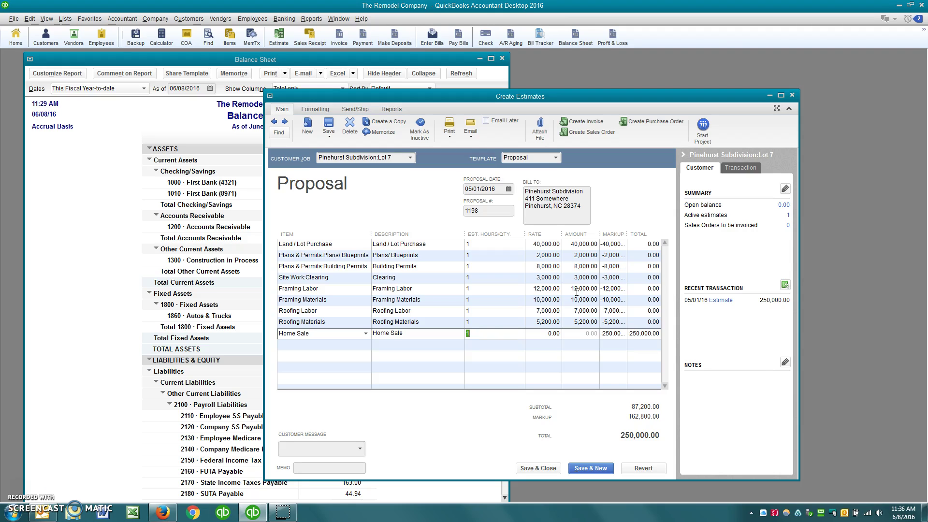
{"action": "left_click", "coordinate": [566, 283]}
{"action": "left_click", "coordinate": [603, 467]}
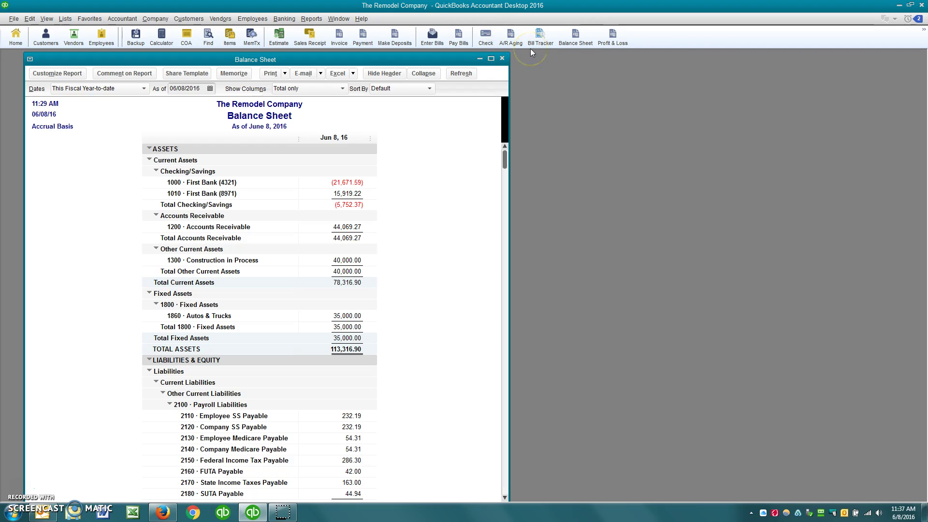
{"action": "left_click", "coordinate": [307, 19]}
{"action": "mouse_move", "coordinate": [338, 123]}
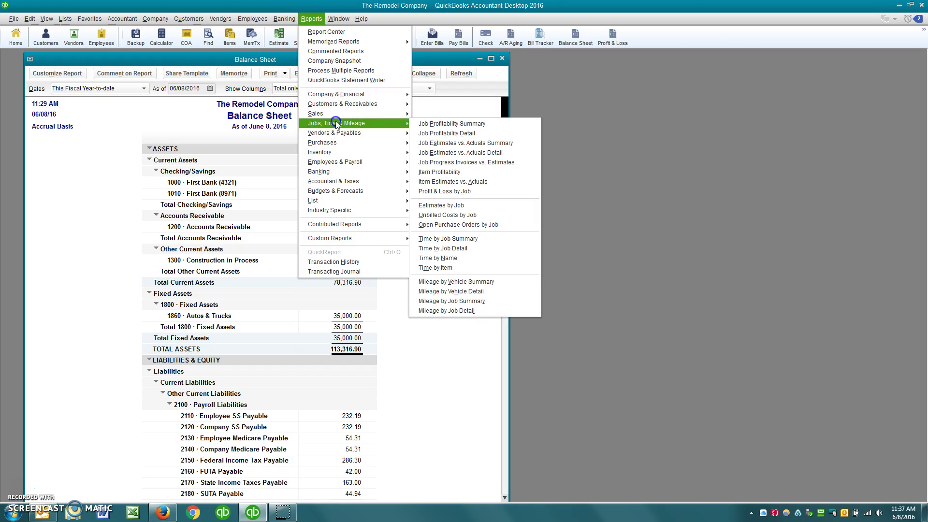
{"action": "left_click", "coordinate": [444, 135]}
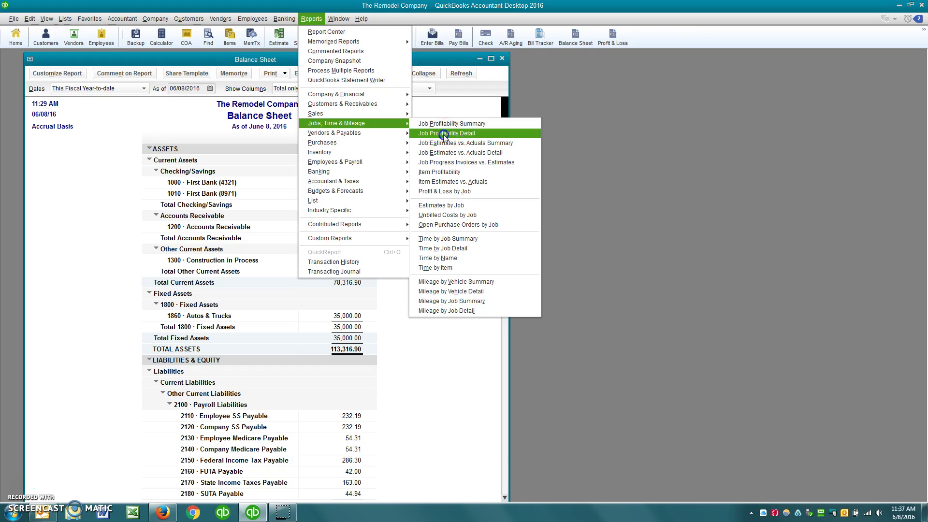
{"action": "key", "text": "Escape"}
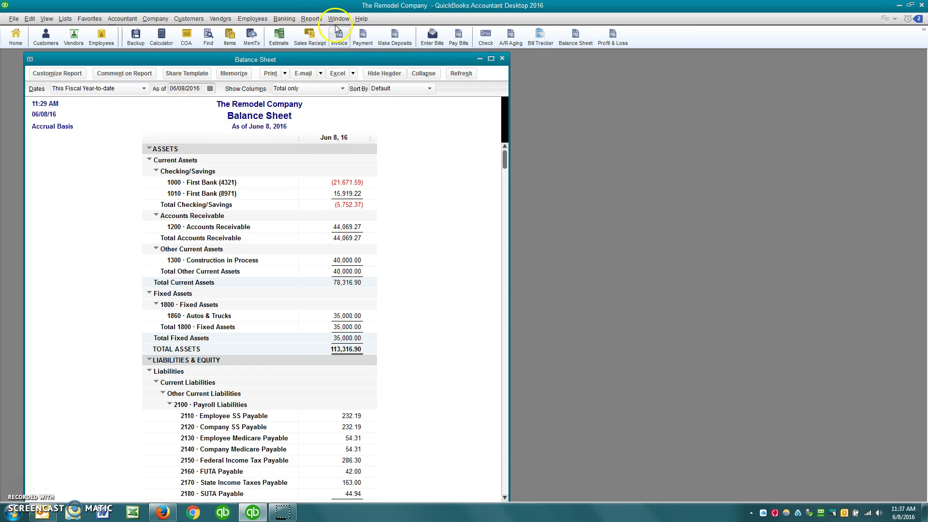
Step: Run the Job Estimates vs. Actuals Detail report for Pinehurst Subdivision:Lot 7 and compare the land purchase's estimated and actual costs
{"action": "left_click", "coordinate": [311, 18]}
{"action": "mouse_move", "coordinate": [343, 131]}
{"action": "mouse_move", "coordinate": [375, 125]}
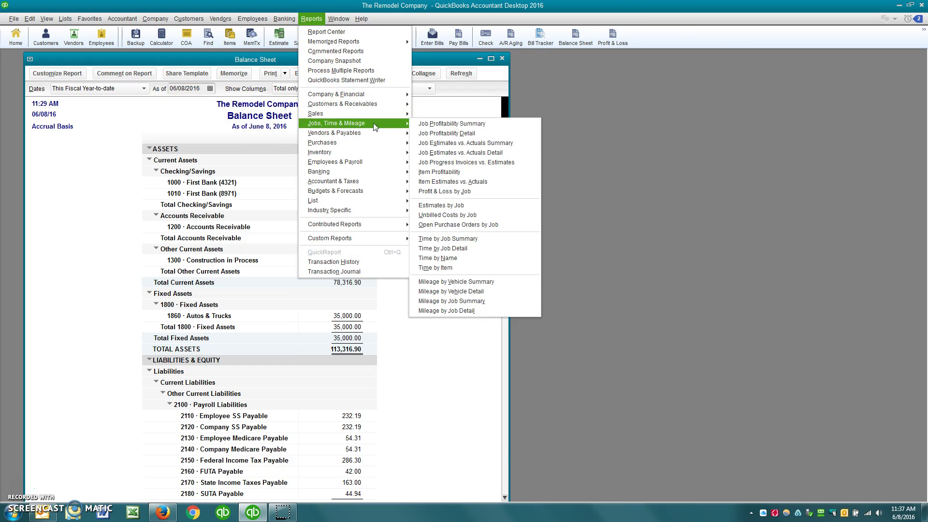
{"action": "left_click", "coordinate": [441, 154]}
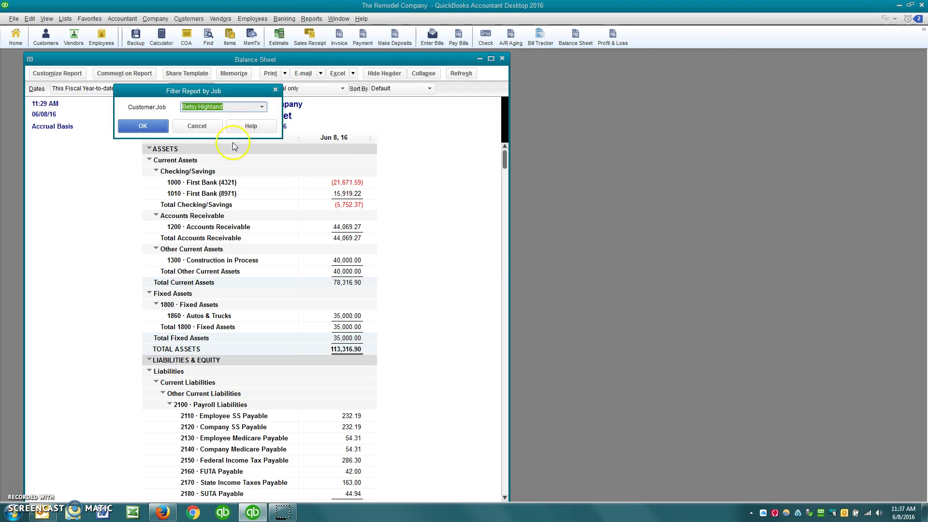
{"action": "left_click", "coordinate": [263, 108]}
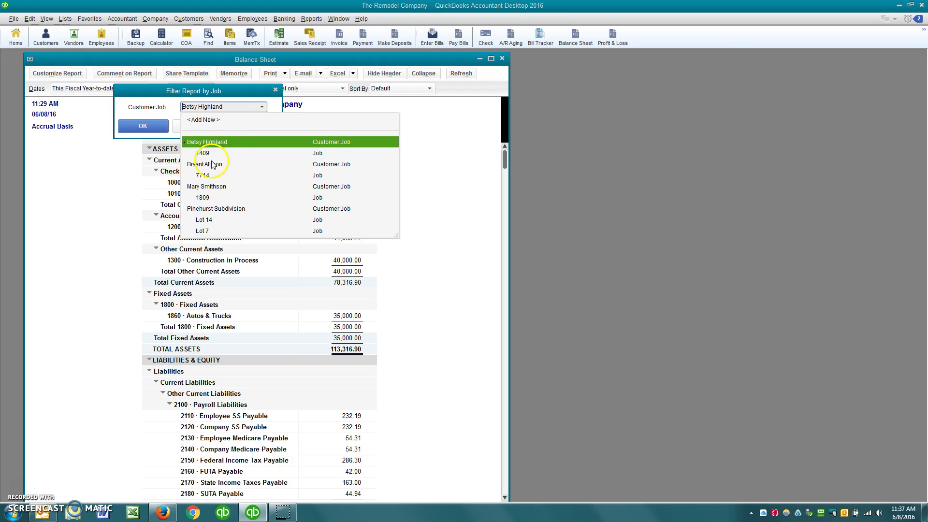
{"action": "left_click", "coordinate": [205, 231]}
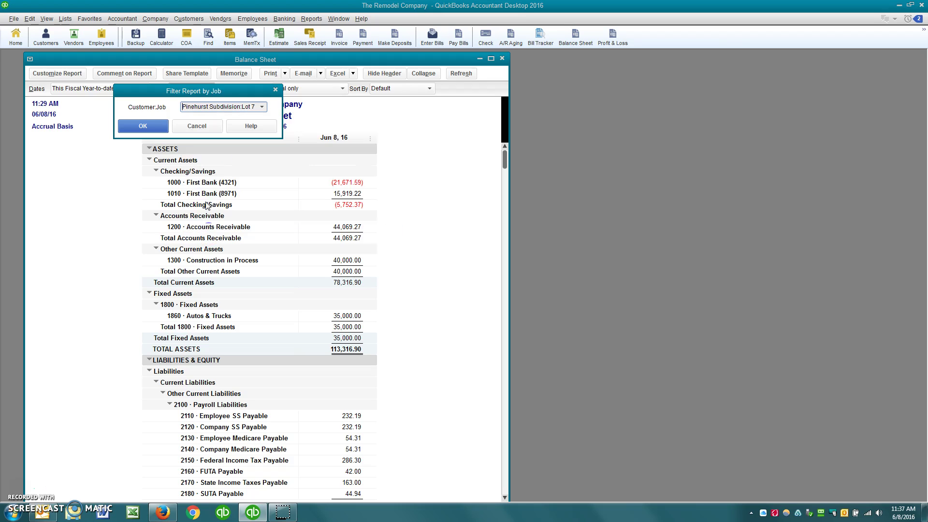
{"action": "left_click", "coordinate": [158, 127]}
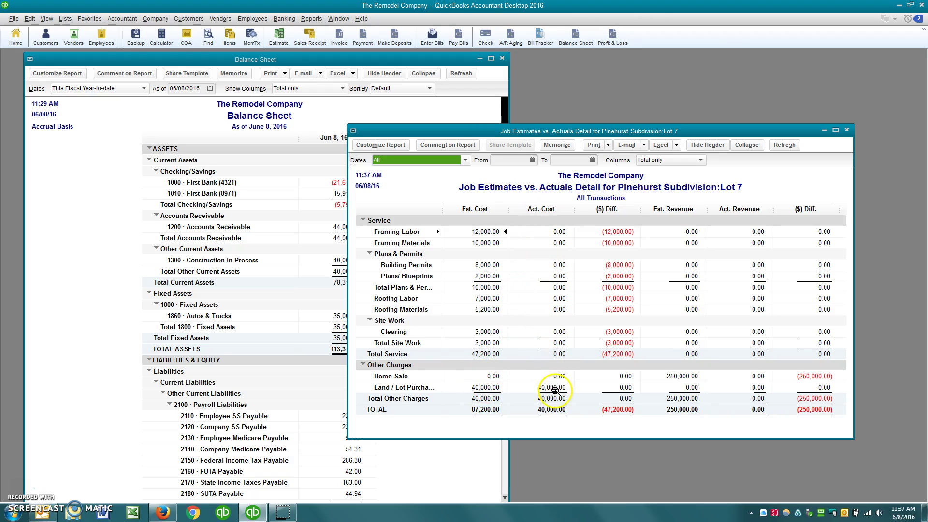
{"action": "left_click", "coordinate": [484, 389]}
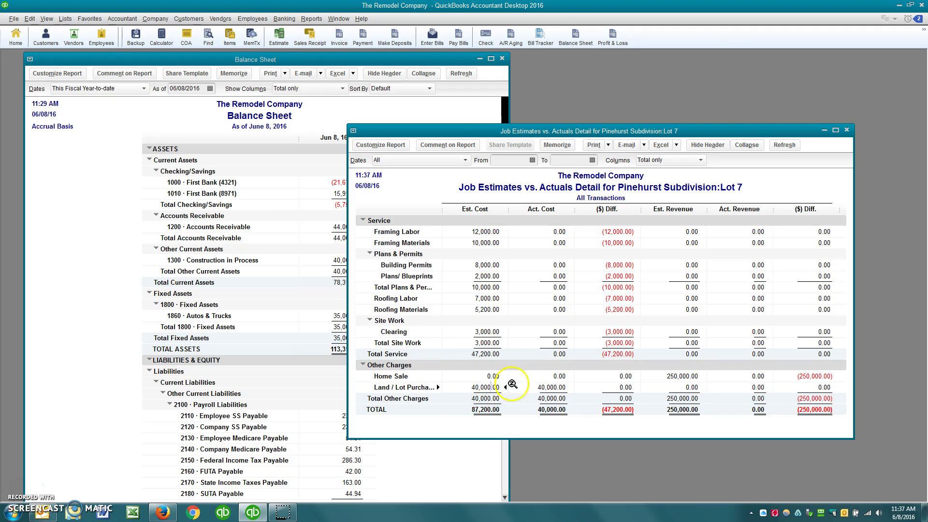
{"action": "left_click", "coordinate": [546, 387]}
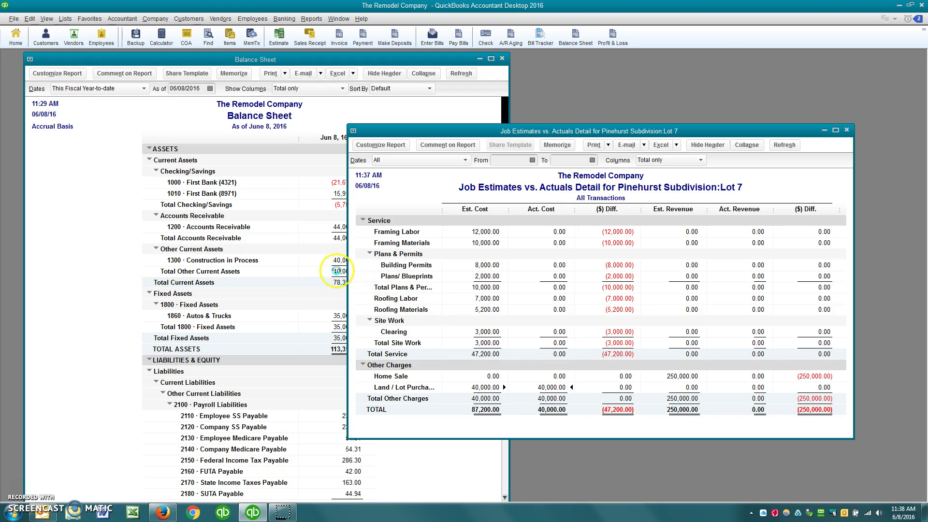
Step: Start a new check from First Bank (4321) payable to New Hanvover County and add the payee as a vendor
{"action": "key", "text": "ctrl+w"}
{"action": "key", "text": "Tab"}
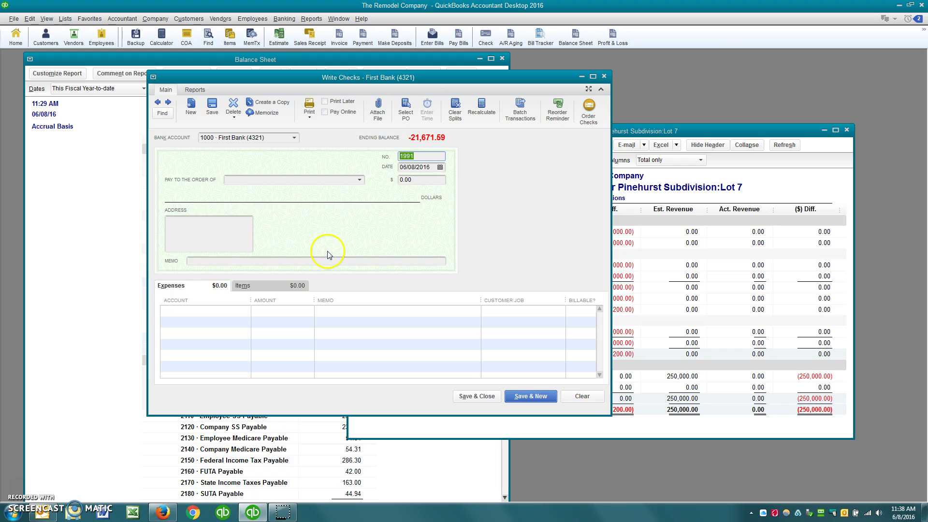
{"action": "key", "text": "Tab"}
{"action": "key", "text": "Tab"}
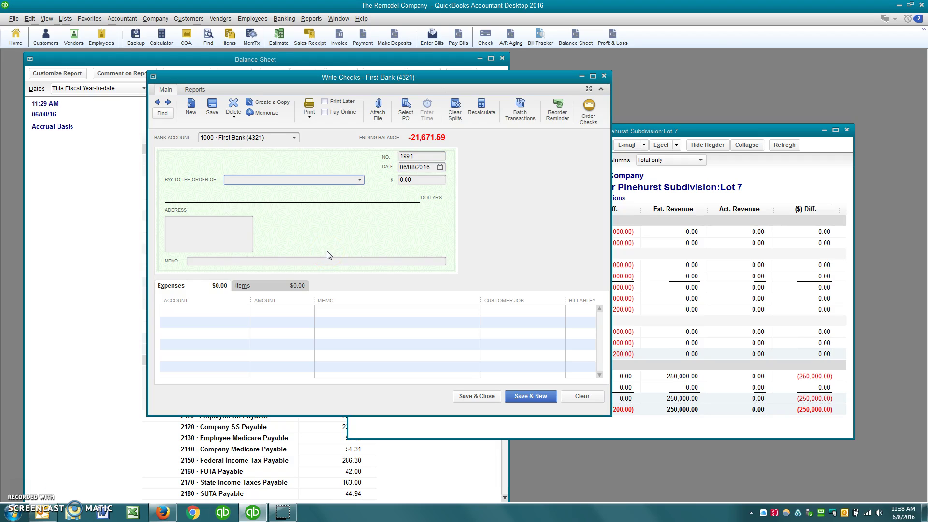
{"action": "type", "text": "New "}
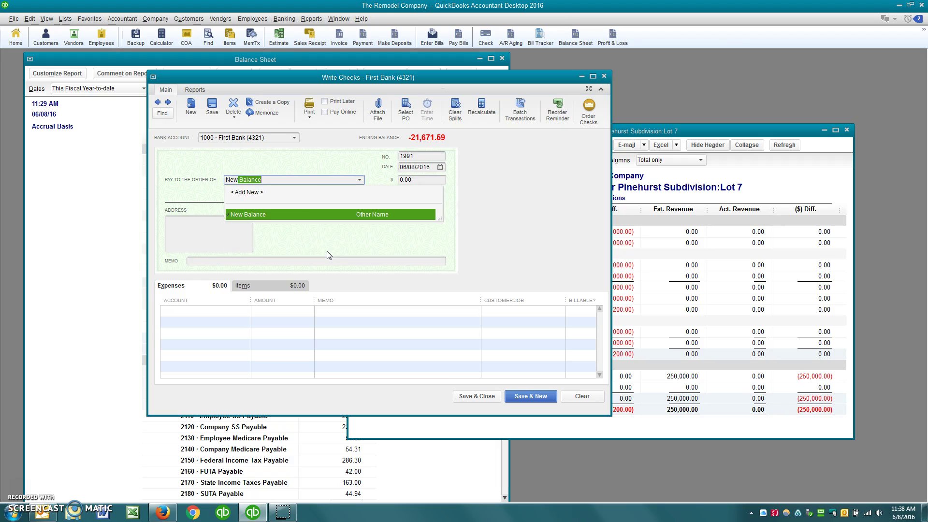
{"action": "type", "text": "Hanvover County"}
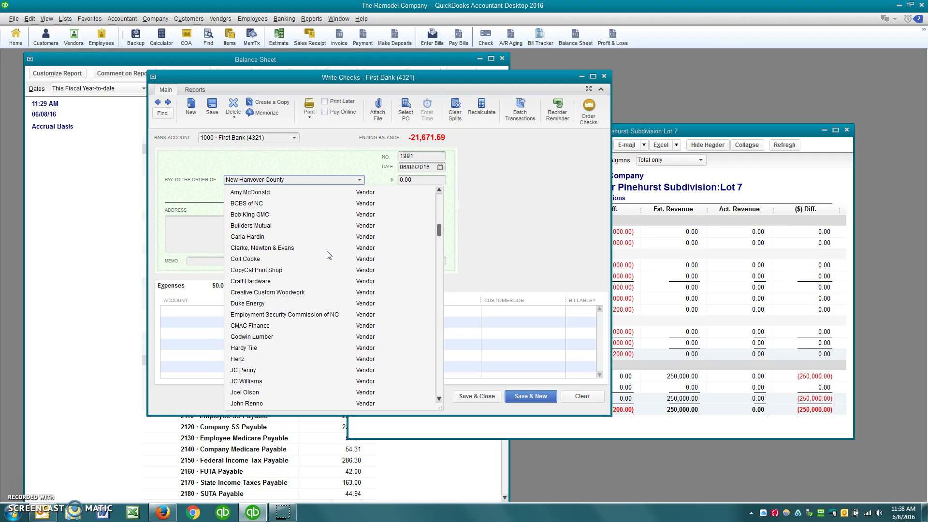
{"action": "type", "text": "nover County"}
{"action": "key", "text": "Tab"}
{"action": "key", "text": "Return"}
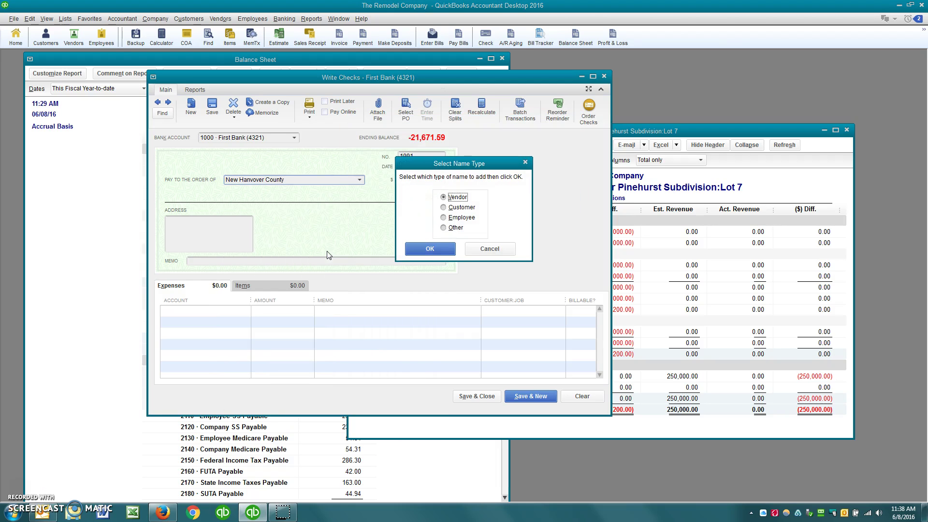
{"action": "key", "text": "Return"}
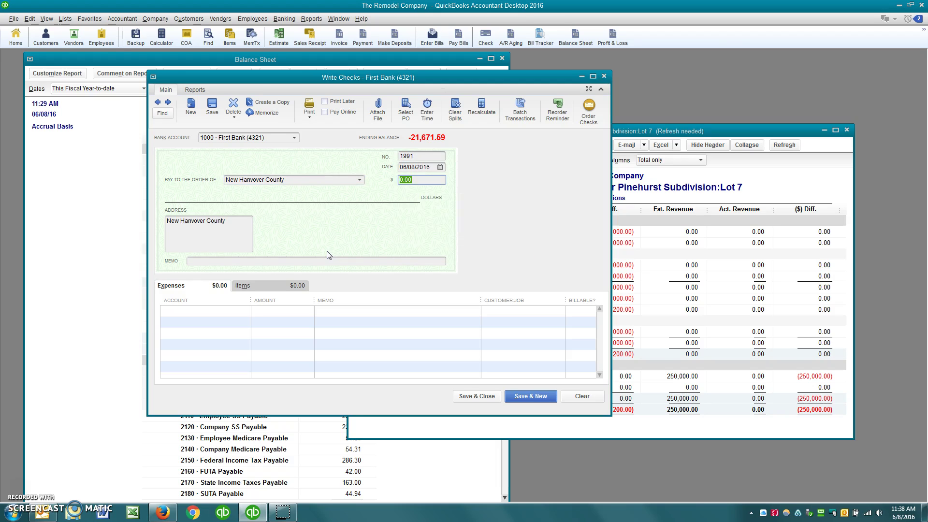
Step: Add the Plans & Permits:Building Permits item to the check with a cost of 7,800
{"action": "left_click_drag", "start_coordinate": [473, 78], "coordinate": [387, 69]}
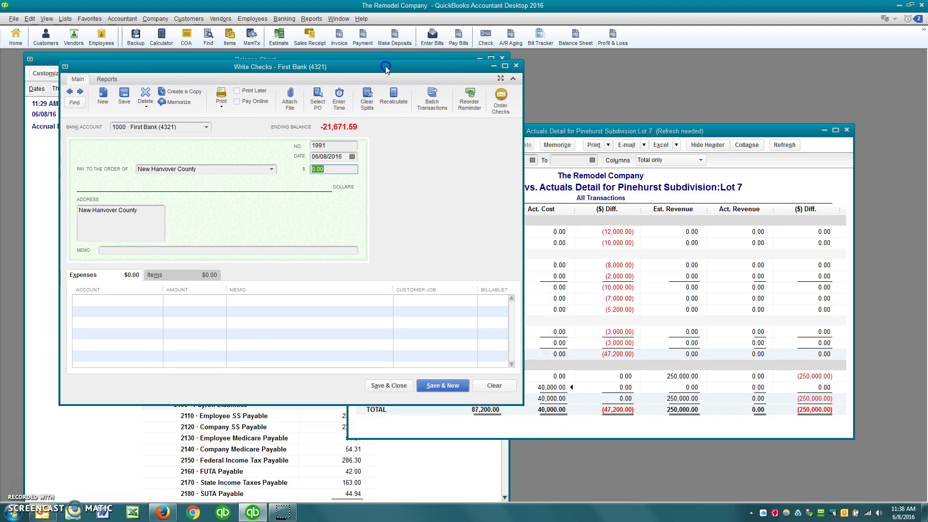
{"action": "left_click", "coordinate": [186, 275]}
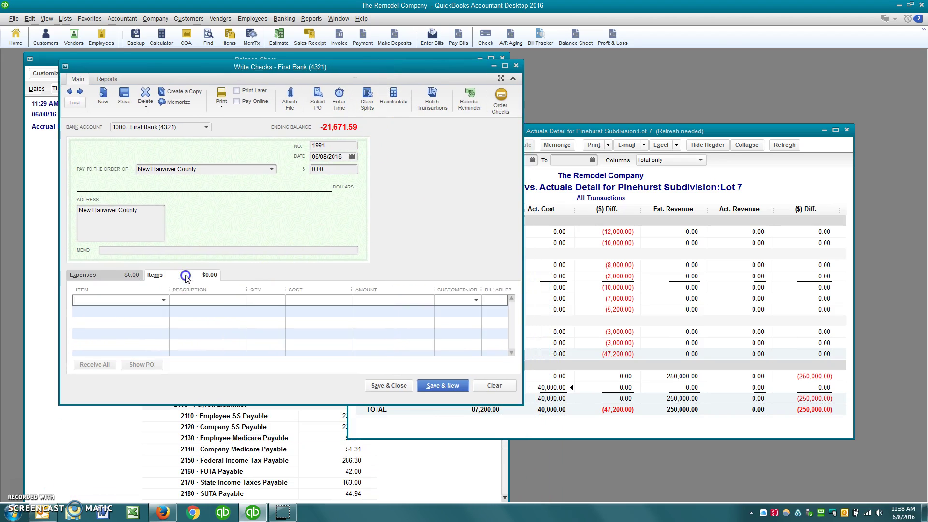
{"action": "type", "text": "Builders Risk Insurance"}
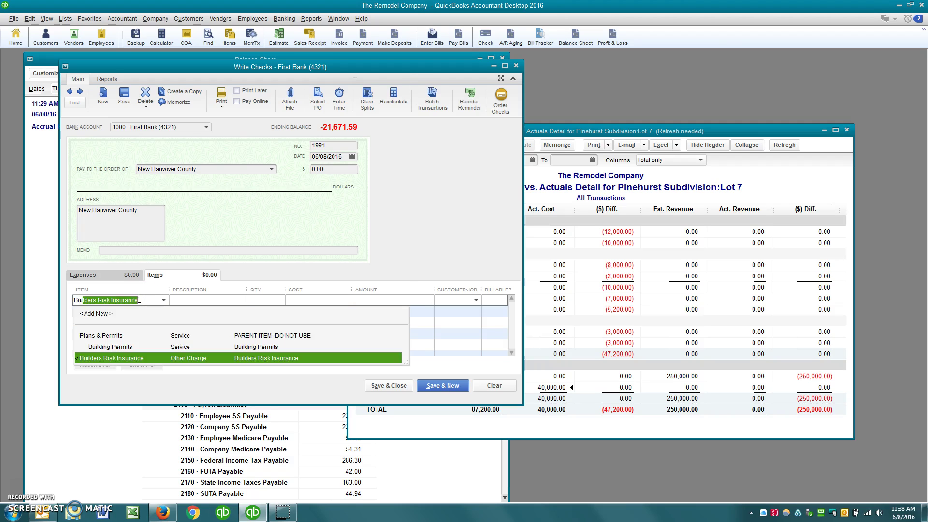
{"action": "key", "text": "Up"}
{"action": "key", "text": "Tab"}
{"action": "key", "text": "Tab"}
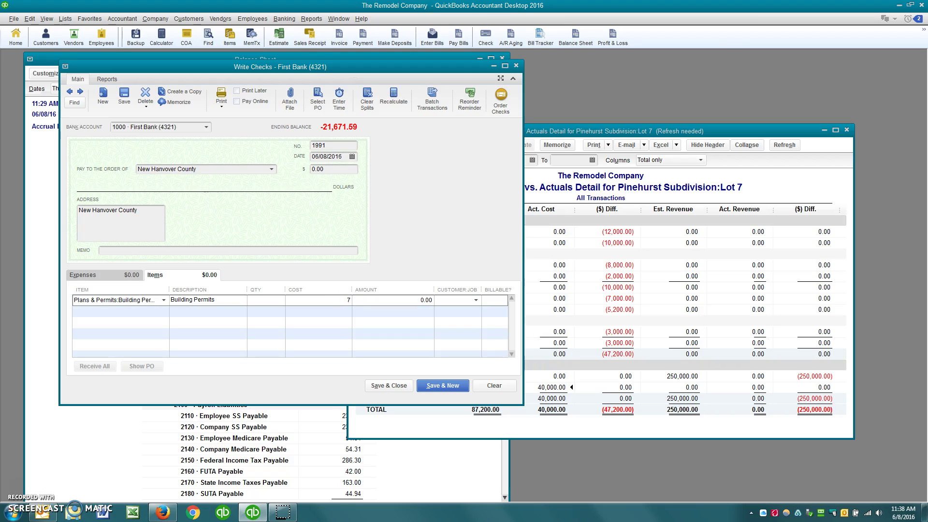
{"action": "type", "text": "7,800"}
{"action": "key", "text": "Tab"}
{"action": "key", "text": "Tab"}
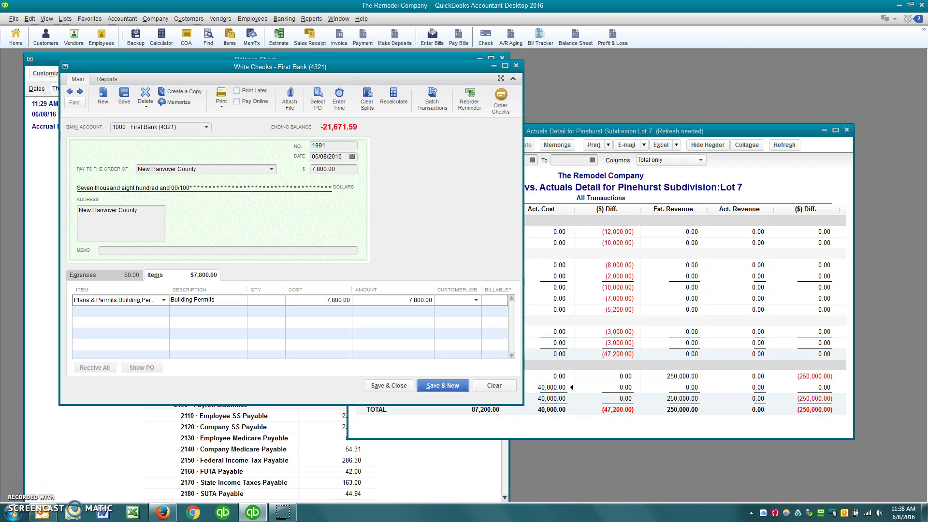
Step: Assign the Building Permits line to the Lot 7 job as non-billable, then save and close the check
{"action": "type", "text": "lo"}
{"action": "type", "text": "7"}
{"action": "left_click", "coordinate": [494, 300]}
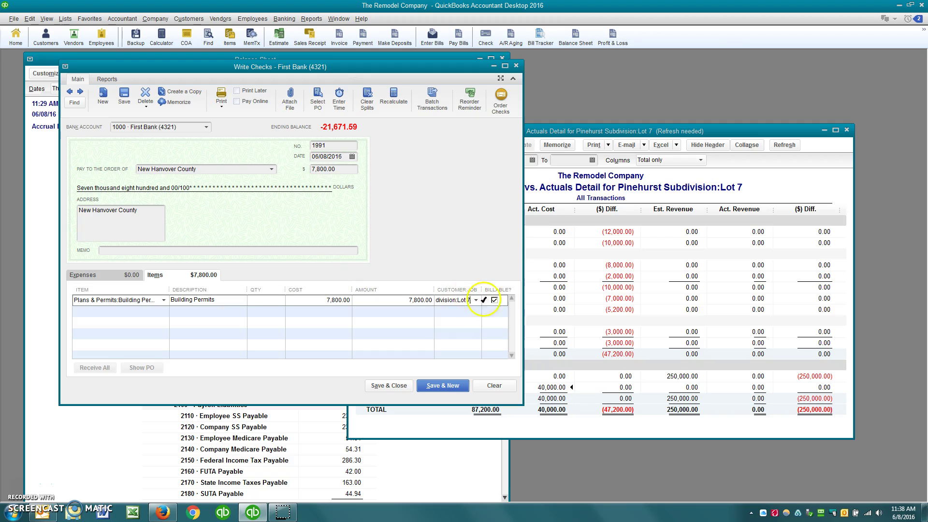
{"action": "left_click", "coordinate": [608, 205]}
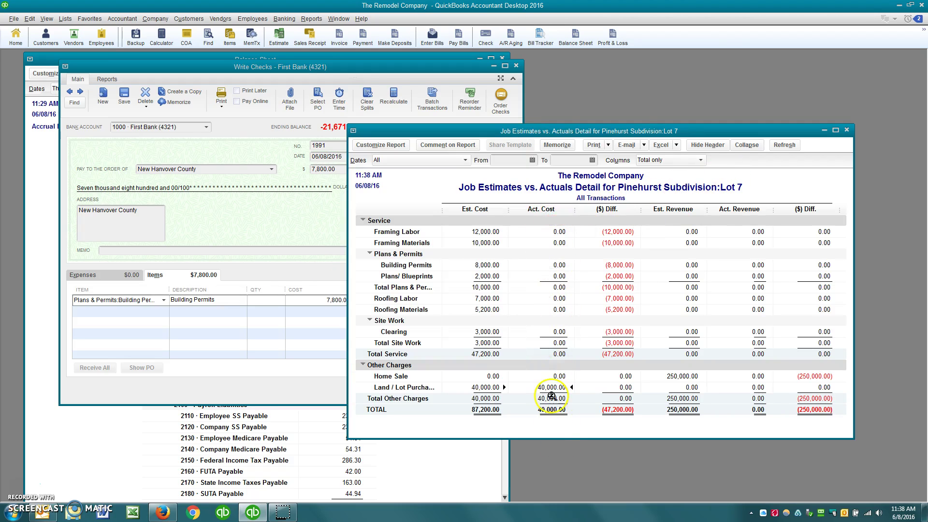
{"action": "left_click", "coordinate": [300, 233]}
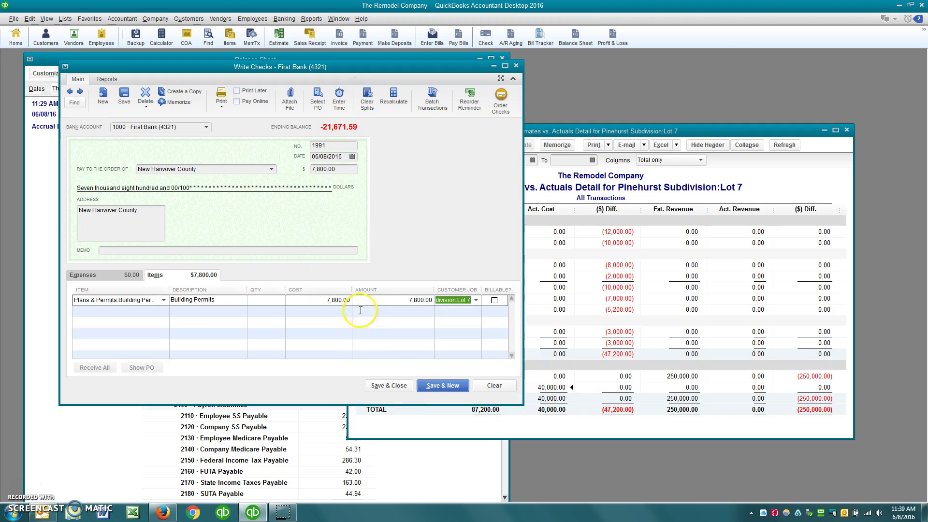
{"action": "left_click", "coordinate": [389, 385]}
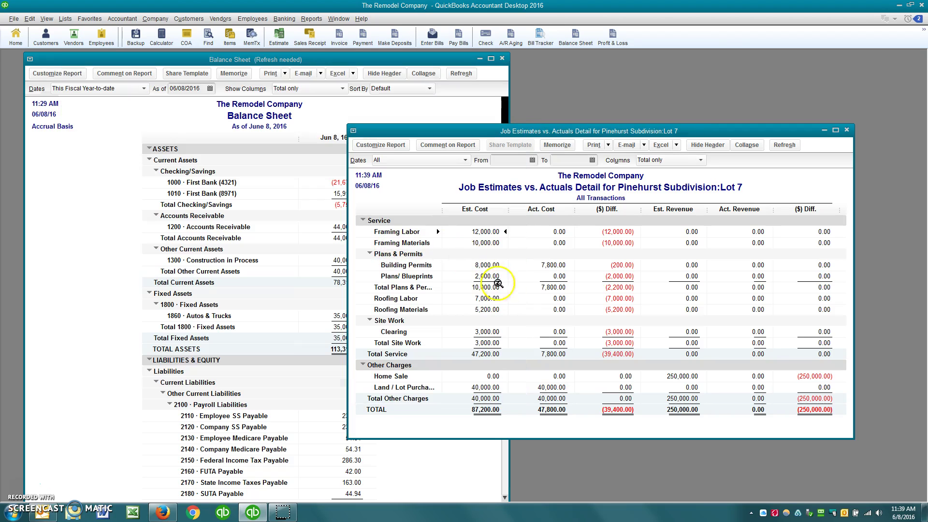
Step: Compare the estimated and actual Building Permits costs on the Lot 7 job report
{"action": "left_click", "coordinate": [495, 265]}
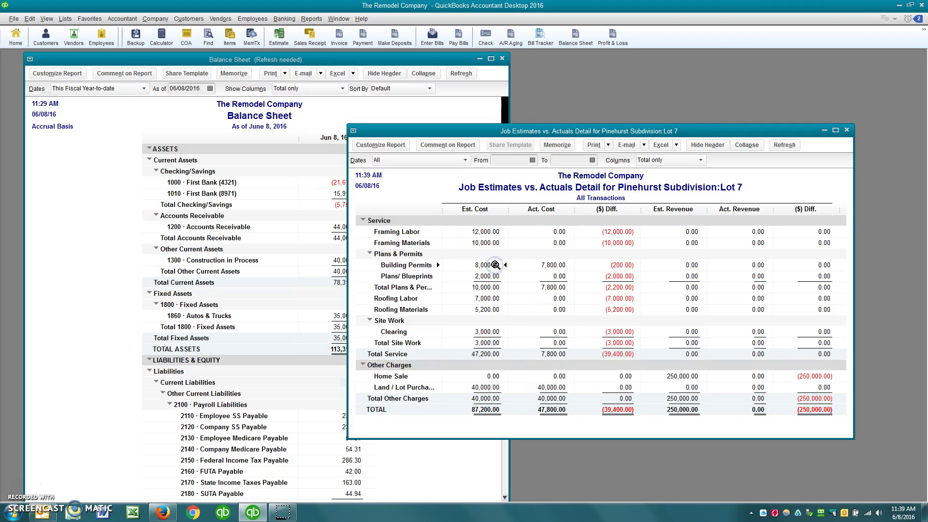
{"action": "left_click", "coordinate": [550, 264]}
{"action": "left_click", "coordinate": [549, 264]}
Step: Open a blank check and a blank bill, and view the item entry lines on both forms
{"action": "key", "text": "ctrl+w"}
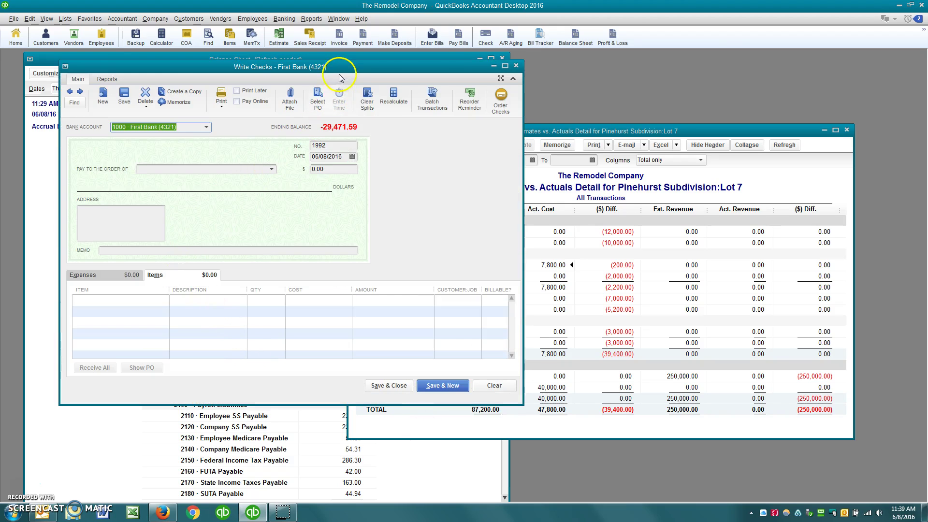
{"action": "left_click", "coordinate": [435, 35]}
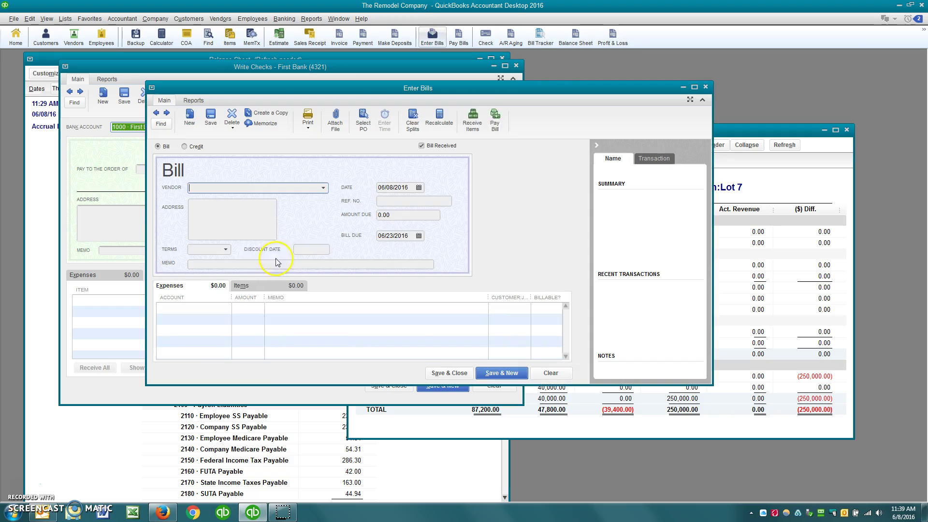
{"action": "left_click", "coordinate": [257, 285]}
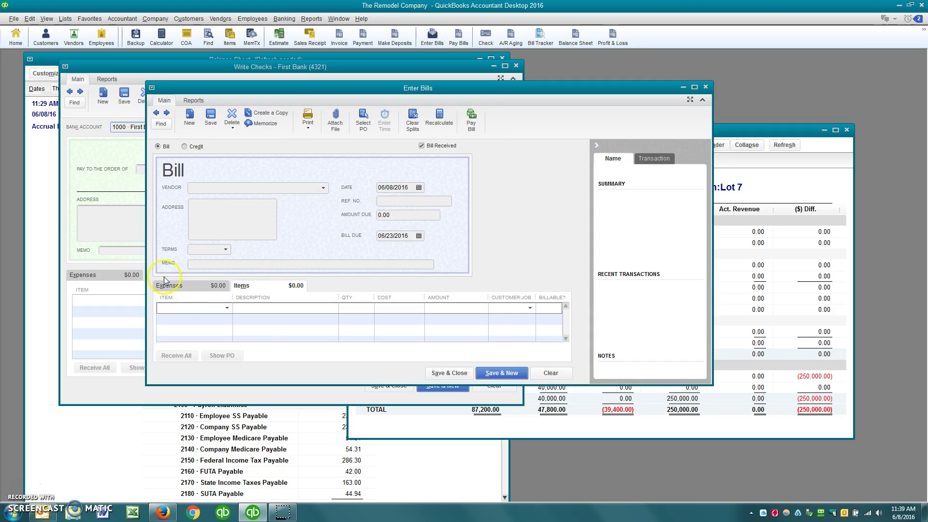
{"action": "left_click", "coordinate": [139, 240]}
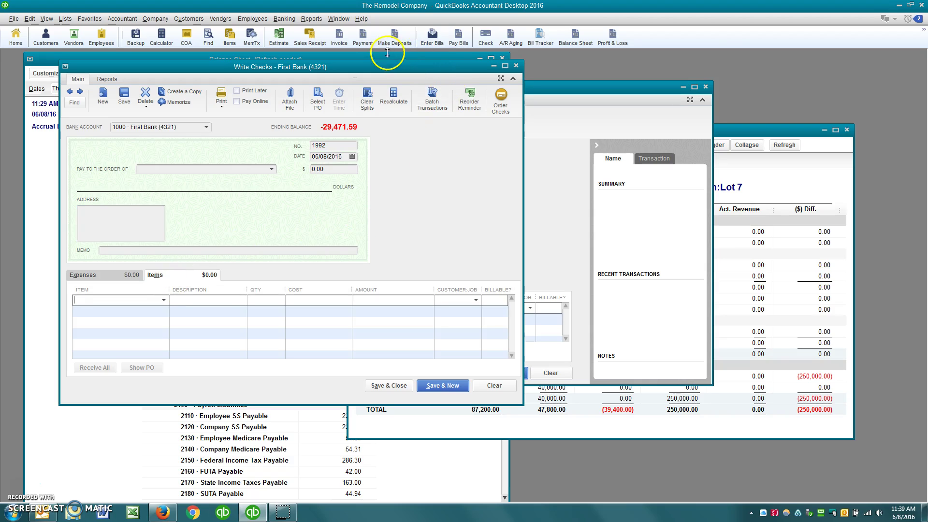
Step: Open a blank credit card charge, view its item entry lines, and move the form beside the check
{"action": "left_click", "coordinate": [283, 18]}
{"action": "left_click", "coordinate": [298, 51]}
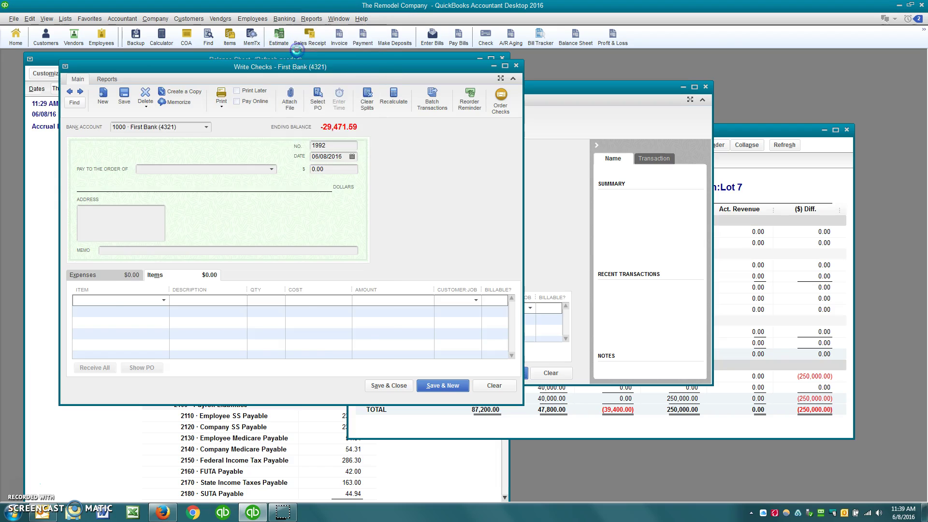
{"action": "left_click", "coordinate": [116, 237]}
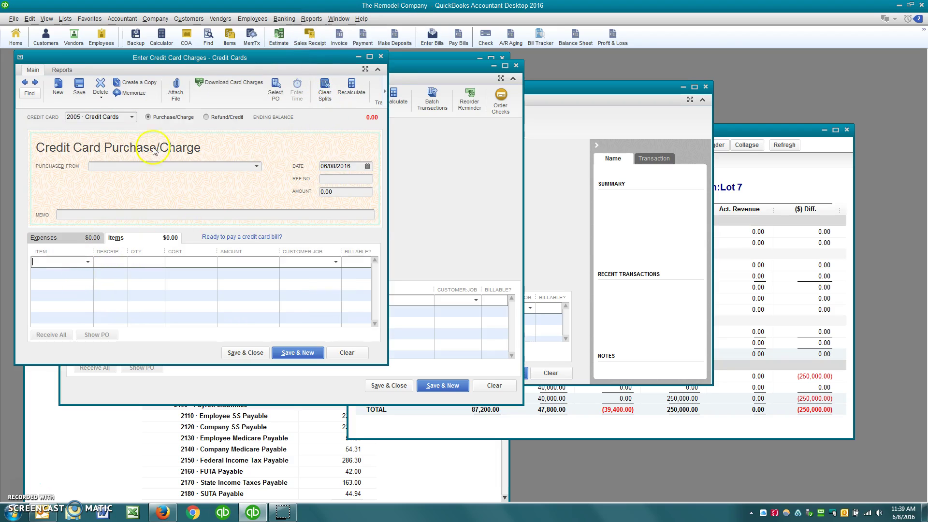
{"action": "left_click_drag", "start_coordinate": [191, 58], "coordinate": [516, 83]}
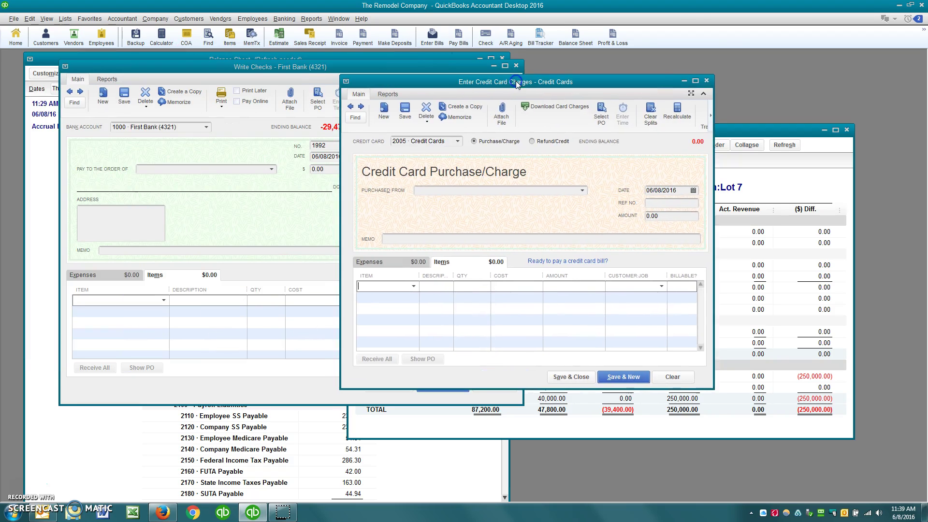
Step: Close the blank credit card charge and bill forms, and reposition the Lot 7 job report over the check window
{"action": "key", "text": "Escape"}
{"action": "left_click", "coordinate": [564, 172]}
{"action": "key", "text": "Escape"}
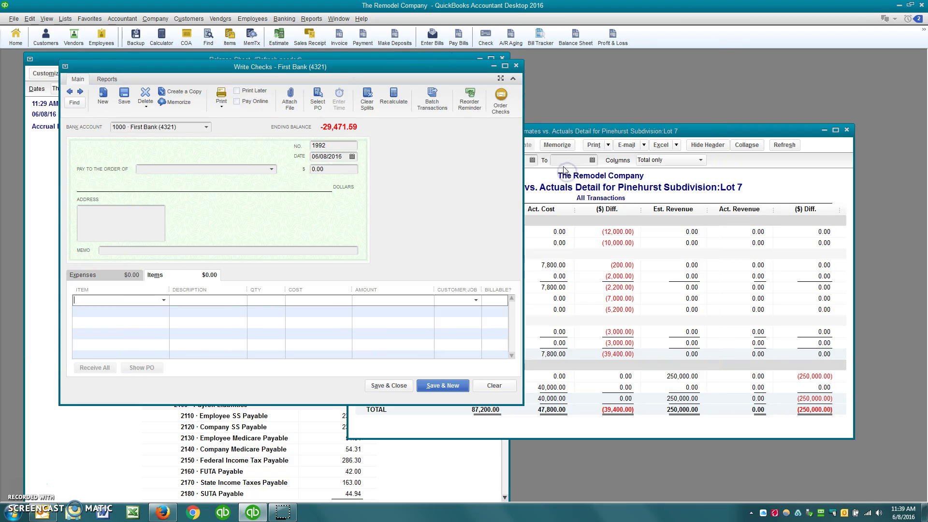
{"action": "left_click", "coordinate": [571, 129]}
{"action": "left_click_drag", "start_coordinate": [575, 131], "coordinate": [618, 173]}
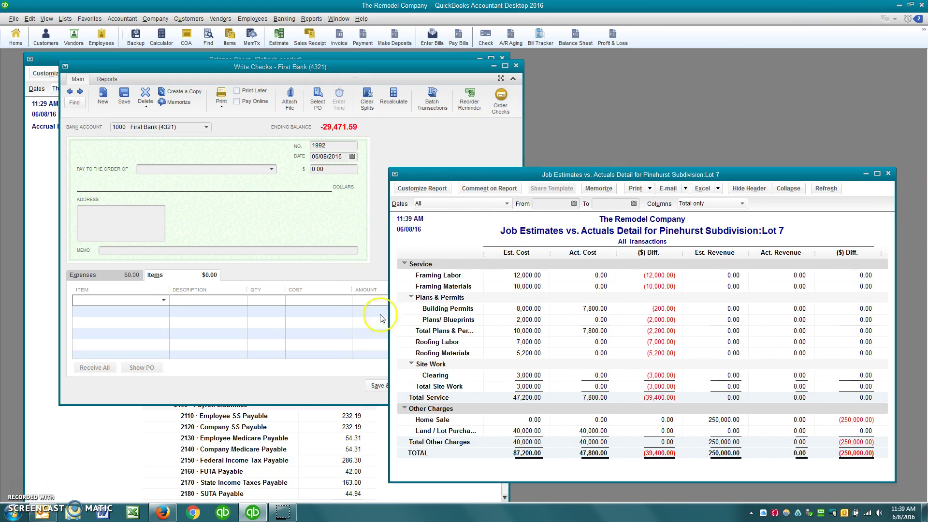
Step: Make out the check to JJ's Roofing for 7,000.00, moving the Lot 7 job report aside
{"action": "left_click", "coordinate": [151, 170]}
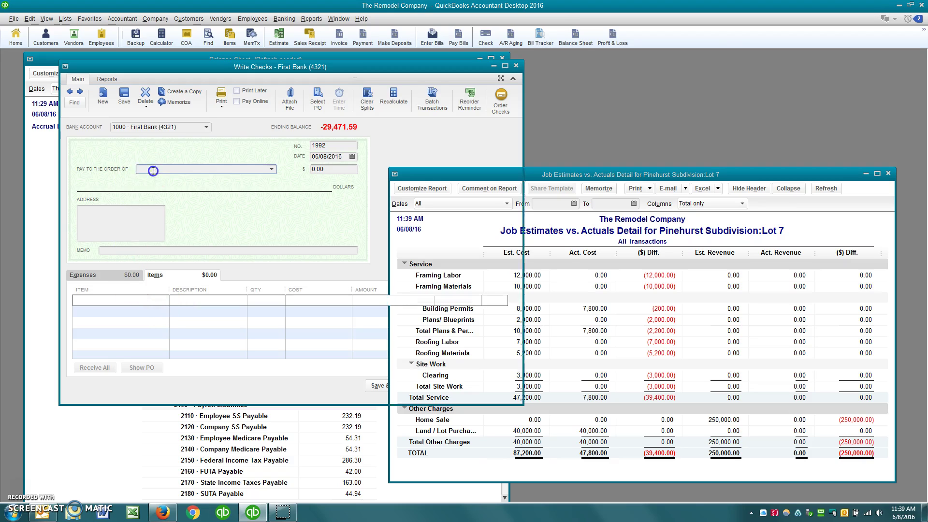
{"action": "type", "text": "JJ's Roofing"}
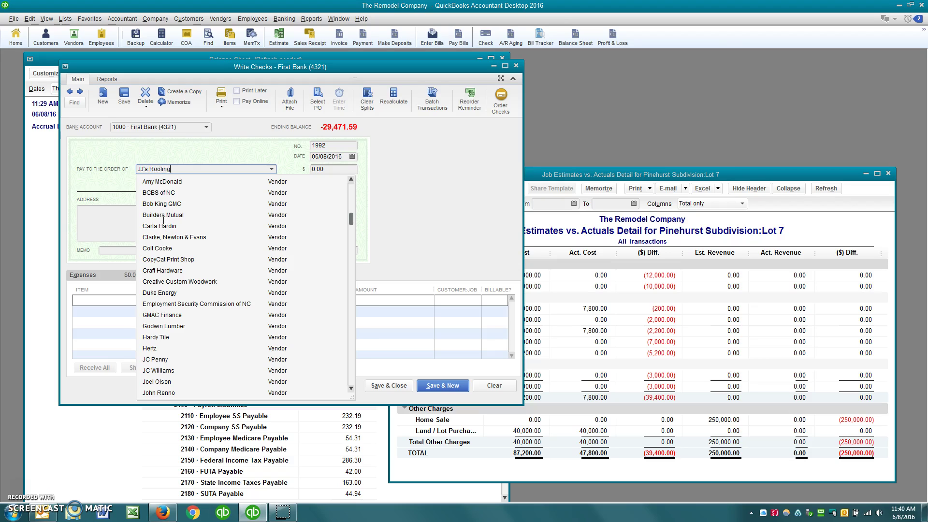
{"action": "key", "text": "Tab"}
{"action": "key", "text": "Return"}
{"action": "key", "text": "Return"}
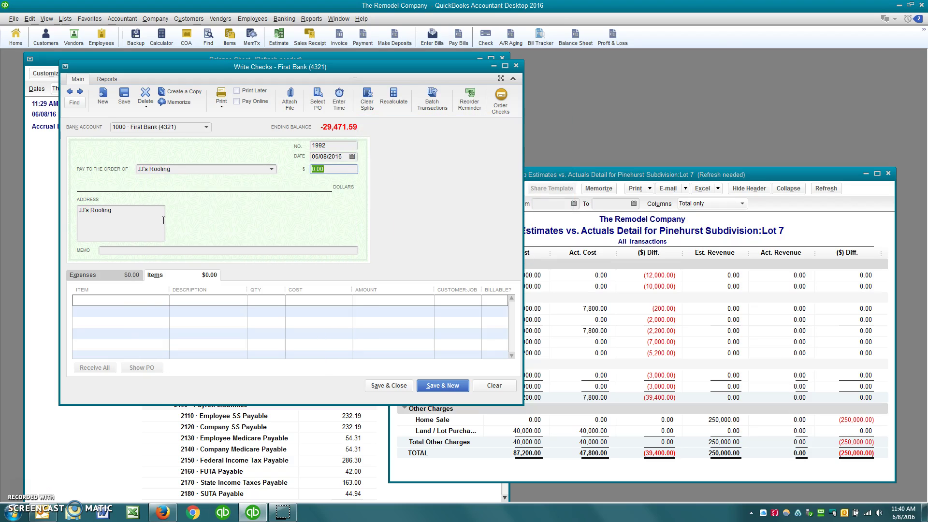
{"action": "left_click_drag", "start_coordinate": [627, 176], "coordinate": [712, 142]}
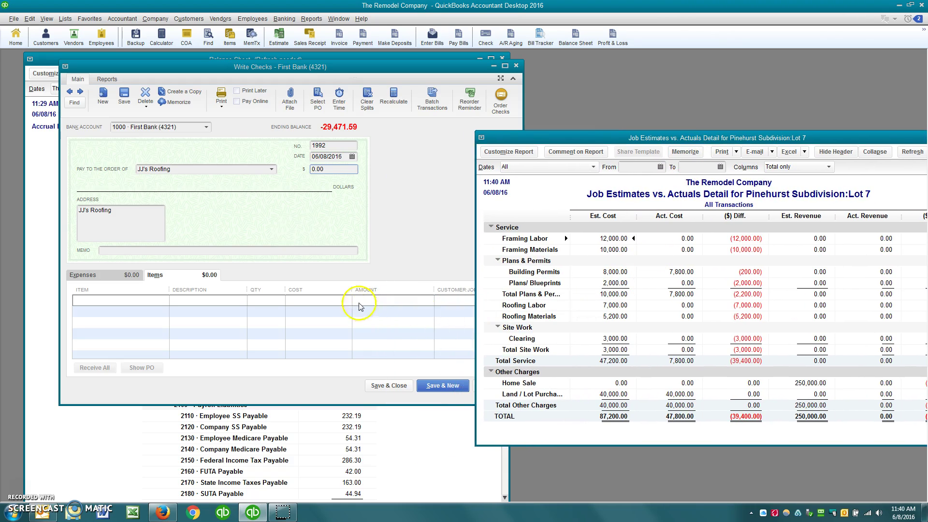
{"action": "left_click", "coordinate": [340, 176]}
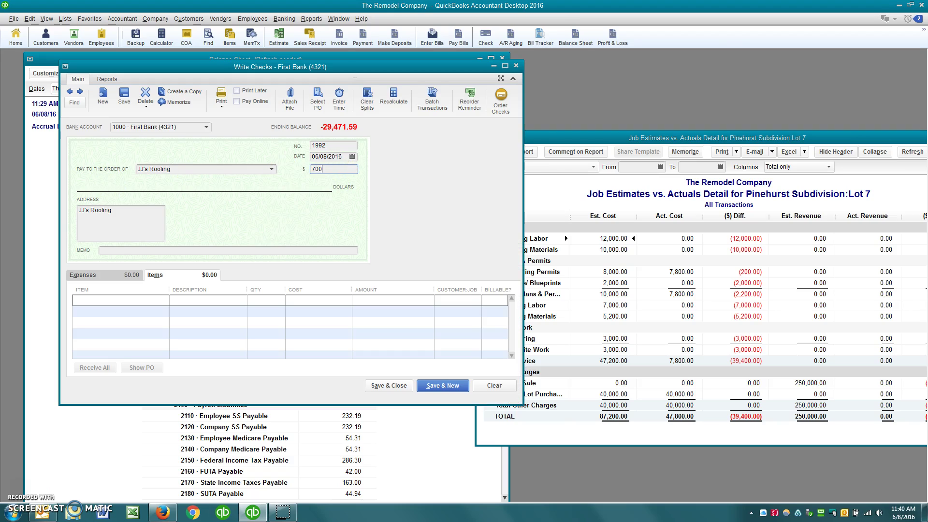
Step: Enter an expense line on account 1300 Construction in Process with memo Roofing Labor for job Pinehurst Subdivision:Lot 7, and save the check
{"action": "left_click", "coordinate": [83, 275]}
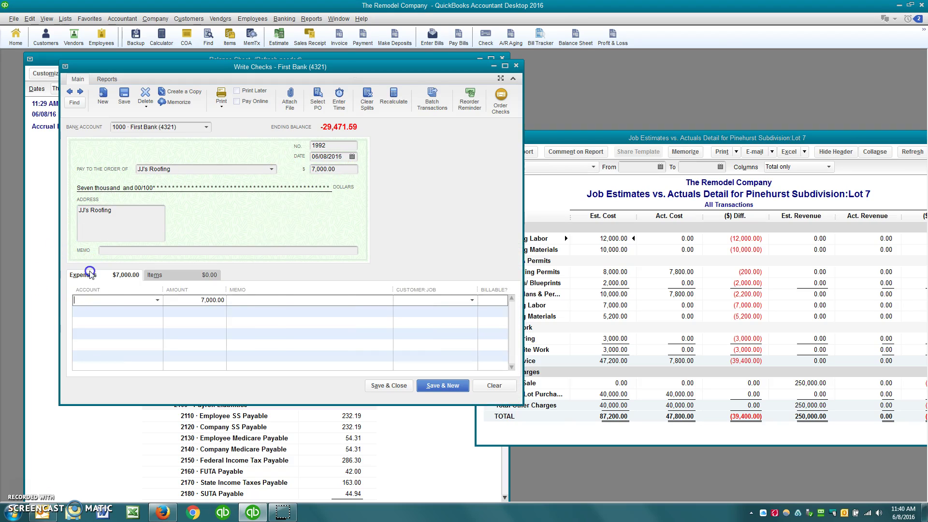
{"action": "left_click", "coordinate": [100, 301]}
{"action": "type", "text": "1300"}
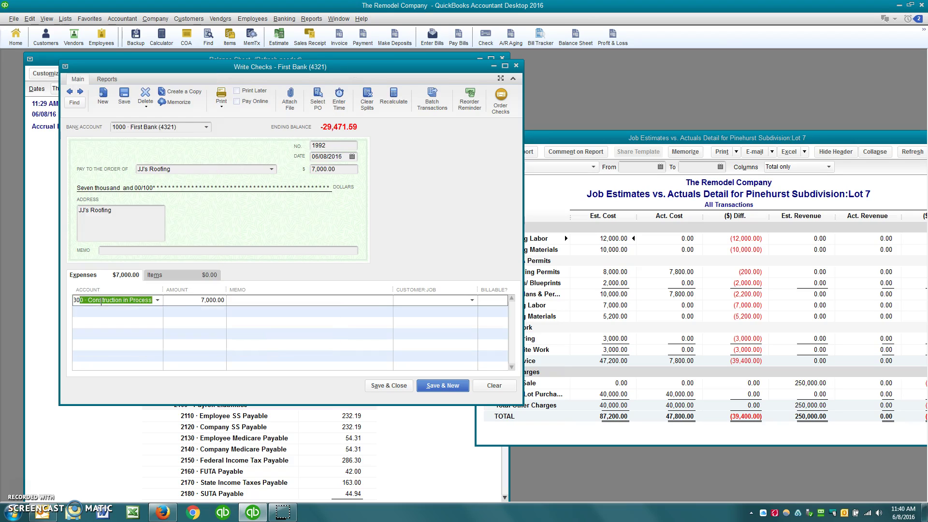
{"action": "key", "text": "Tab"}
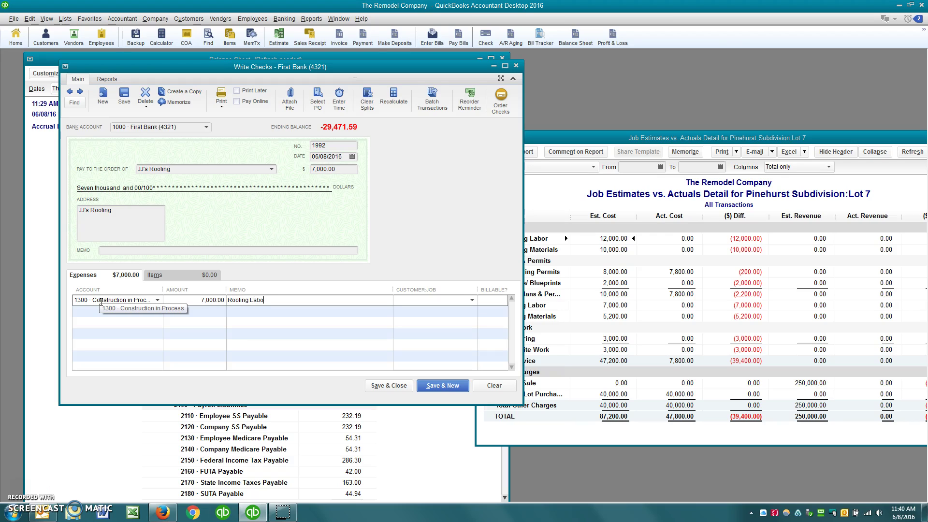
{"action": "key", "text": "Tab"}
{"action": "key", "text": "Tab"}
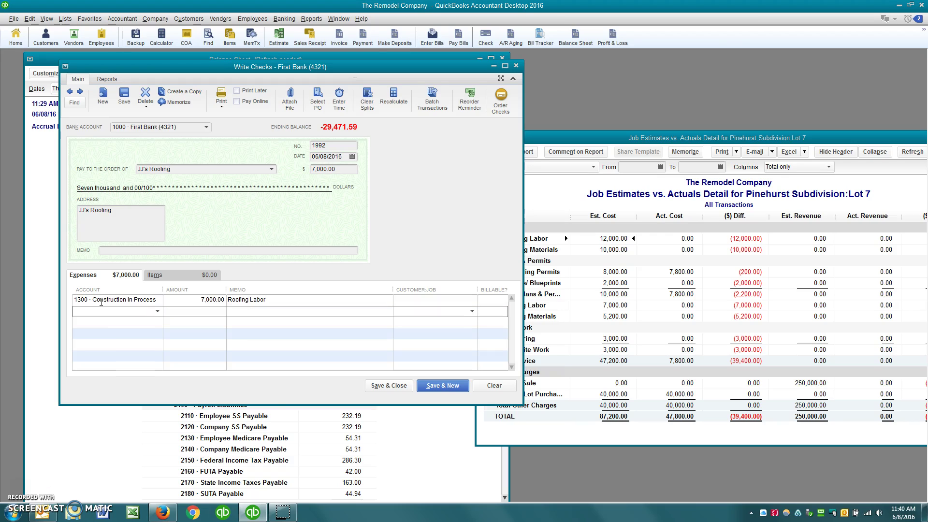
{"action": "left_click", "coordinate": [441, 300]}
{"action": "type", "text": "p"}
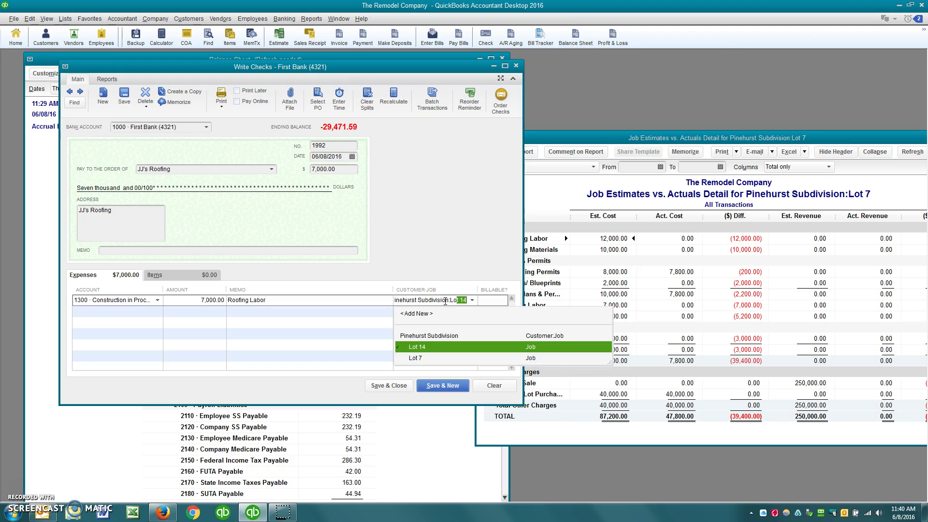
{"action": "left_click", "coordinate": [415, 357]}
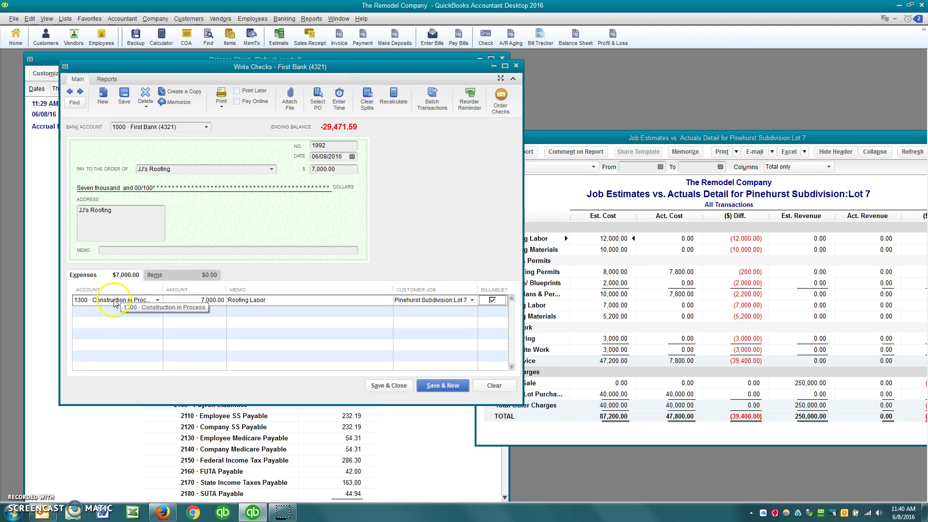
{"action": "left_click", "coordinate": [379, 385]}
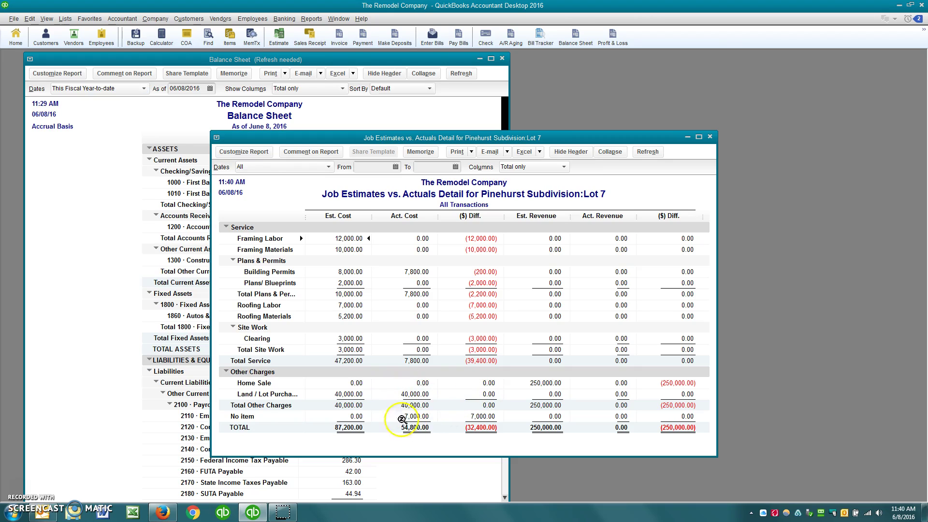
Step: Drill into the No item actual cost on the Lot 7 job report, open its check, and review the expense line's memo
{"action": "left_click", "coordinate": [410, 416]}
{"action": "double_click", "coordinate": [419, 417]}
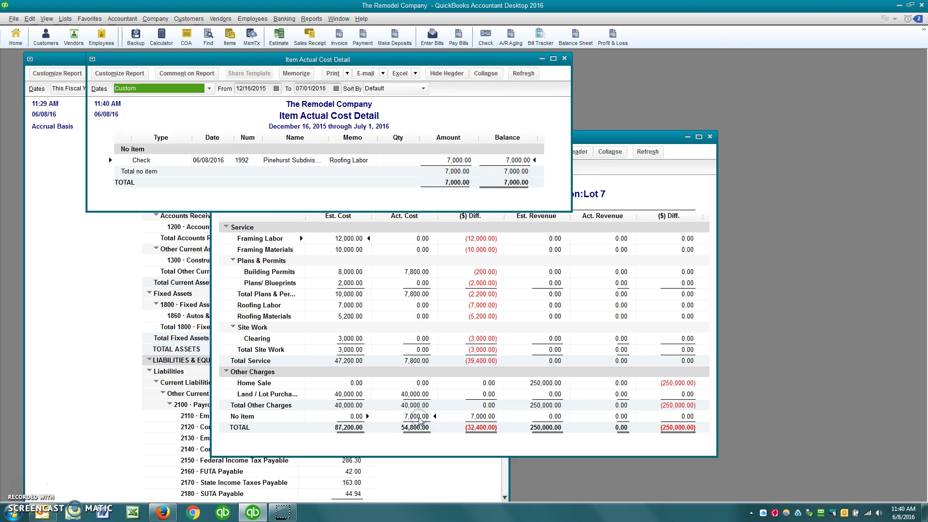
{"action": "double_click", "coordinate": [242, 161]}
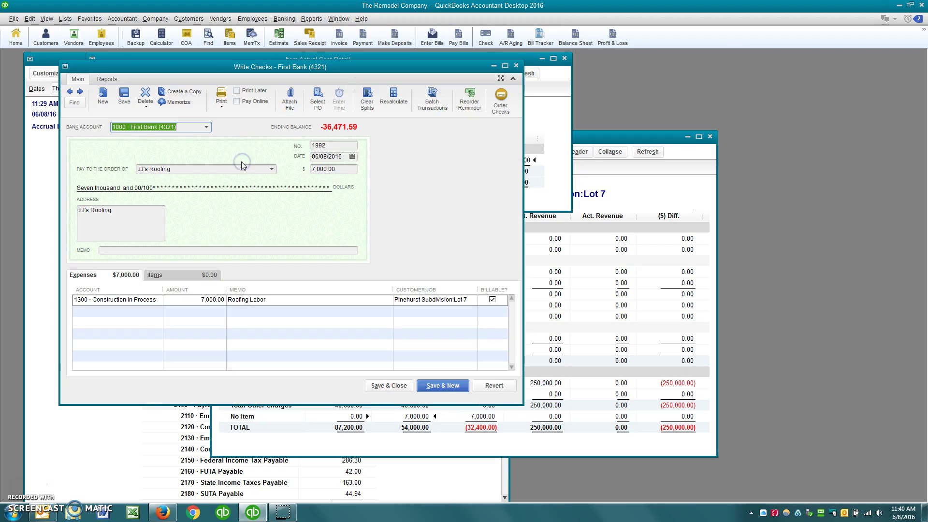
{"action": "left_click", "coordinate": [274, 300]}
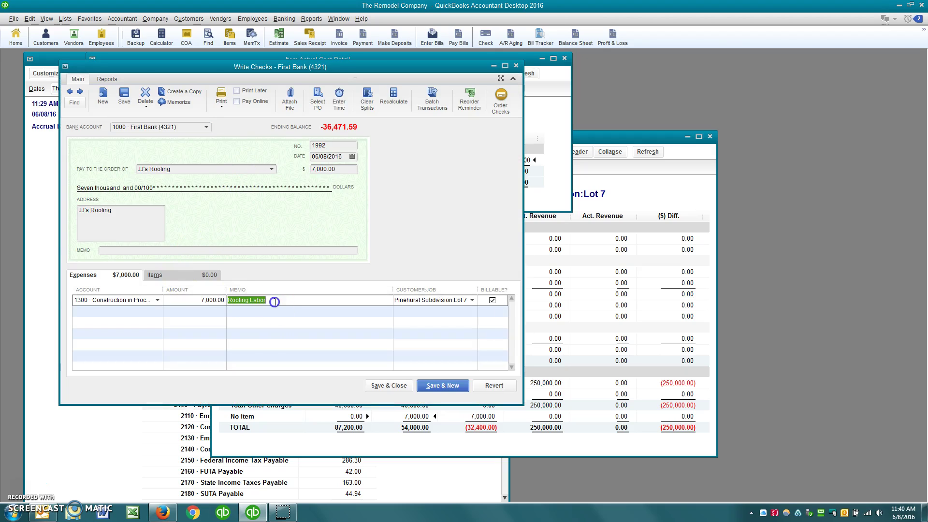
Step: Add an item line to the JJ's Roofing check for Roofing Labor, 7,000, assigned to Lot 7
{"action": "left_click", "coordinate": [164, 276]}
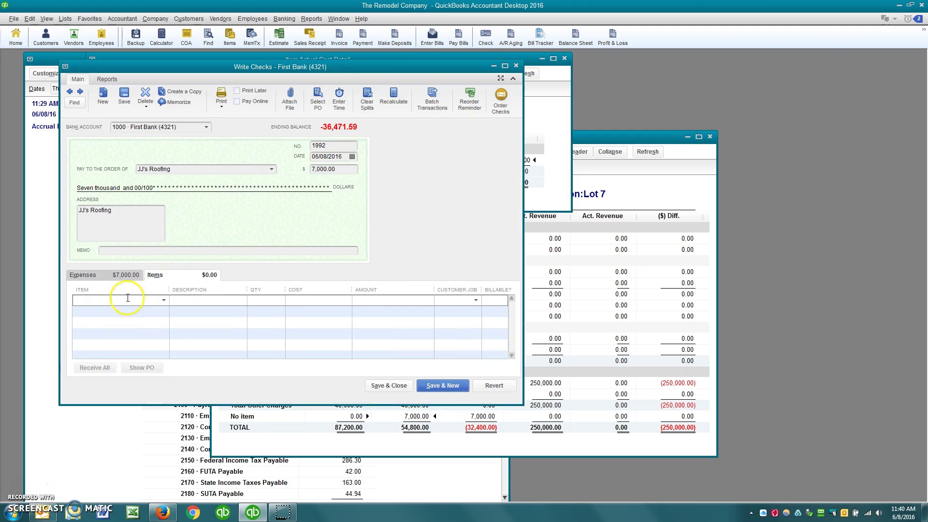
{"action": "type", "text": "Roofing Labor"}
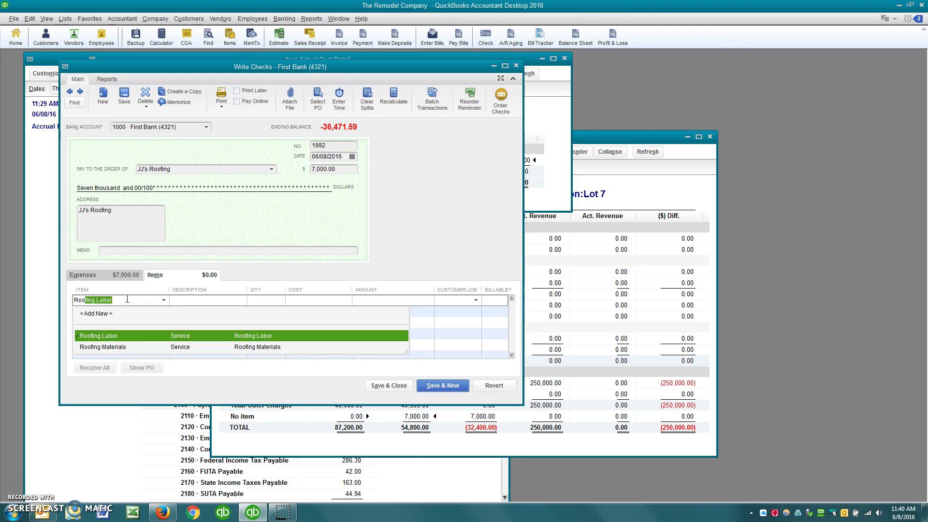
{"action": "left_click", "coordinate": [108, 347]}
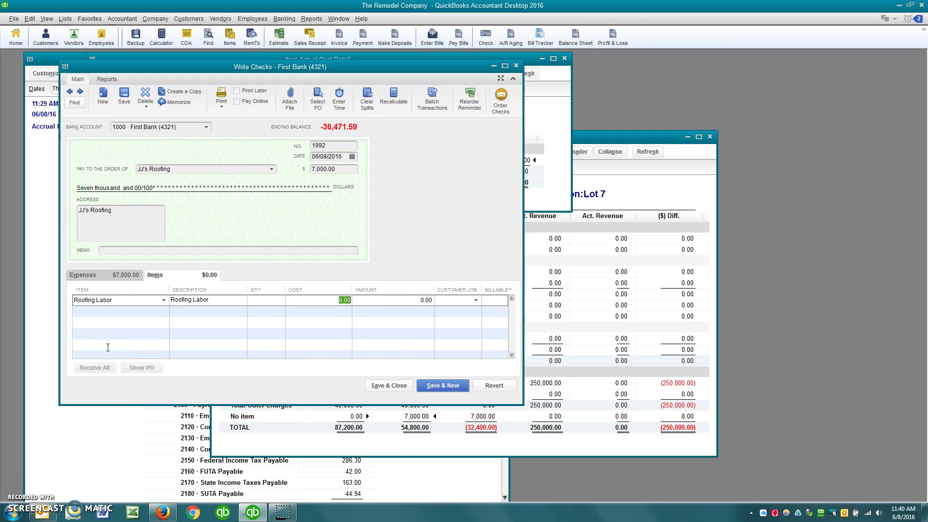
{"action": "type", "text": "7,000"}
{"action": "key", "text": "Tab"}
{"action": "type", "text": "Lot 7"}
{"action": "key", "text": "Tab"}
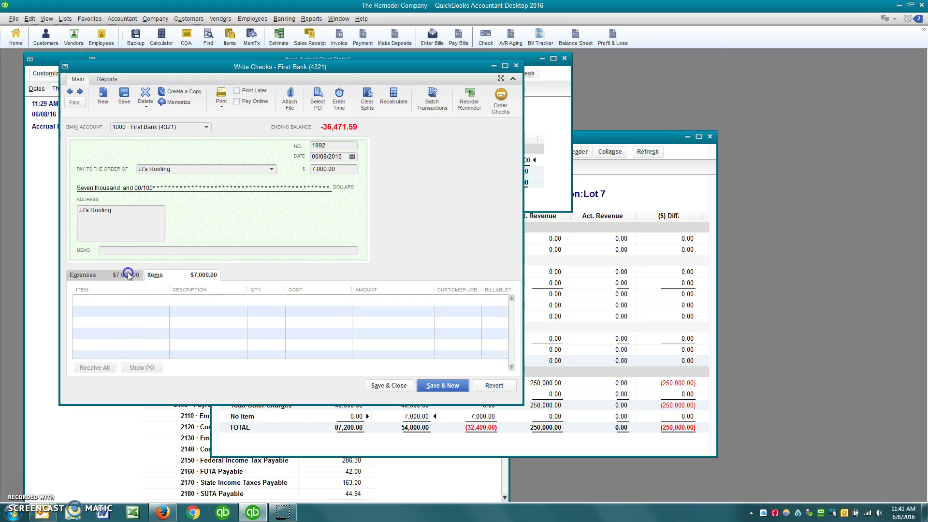
Step: Delete the Construction in Process expense line from the check, and save and record the changed transaction
{"action": "left_click", "coordinate": [125, 274]}
{"action": "key", "text": "ctrl+Delete"}
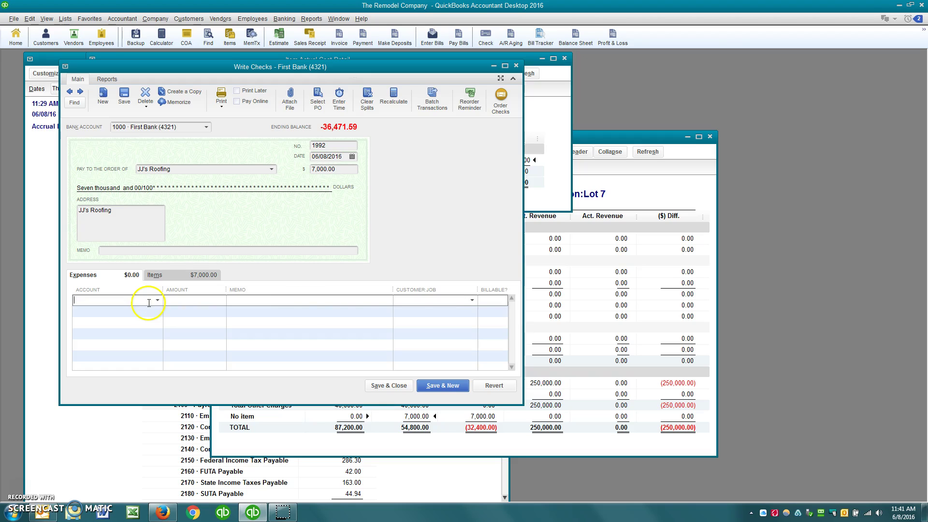
{"action": "left_click", "coordinate": [387, 384]}
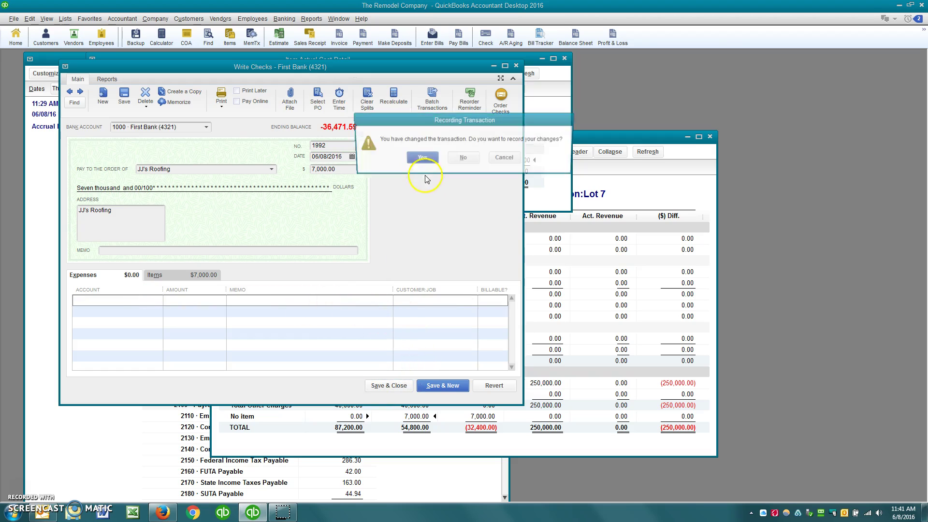
{"action": "left_click", "coordinate": [423, 158]}
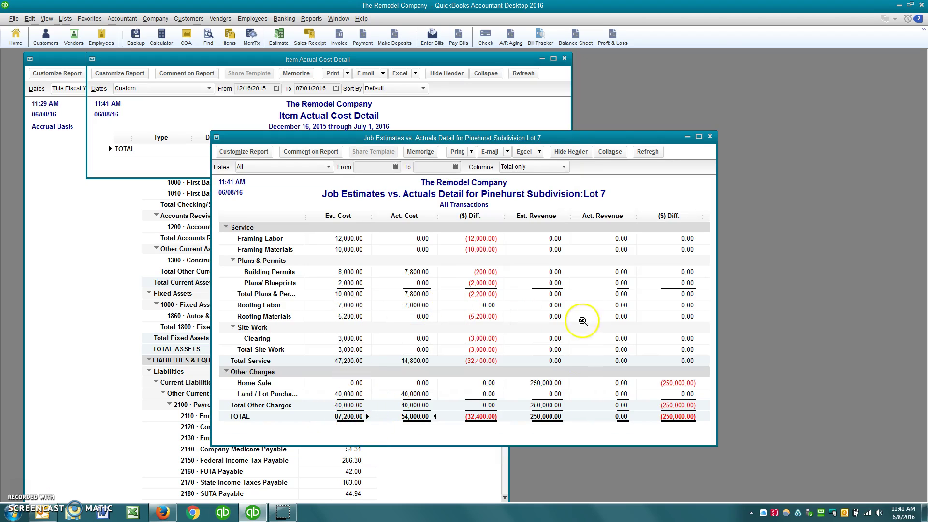
Step: Open a blank invoice and add the home buyers as a new customer by entering their full name
{"action": "double_click", "coordinate": [544, 377]}
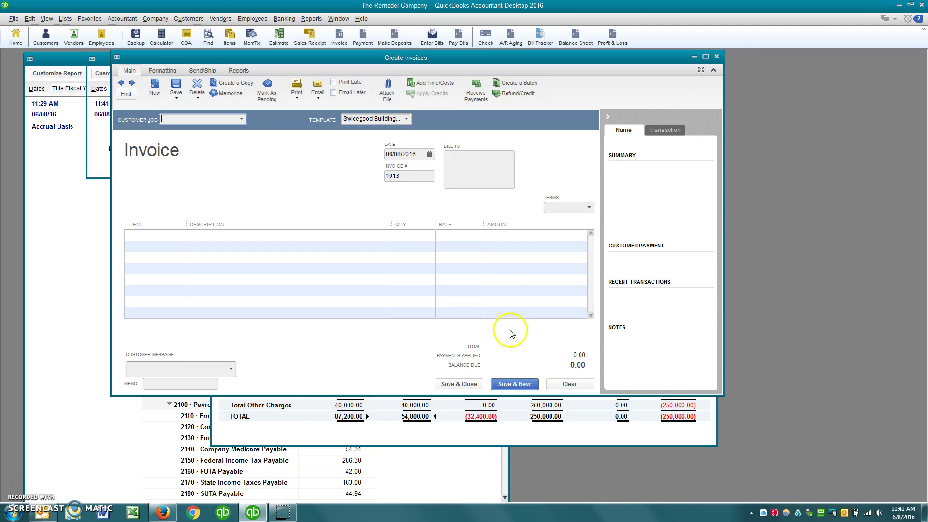
{"action": "left_click", "coordinate": [242, 120]}
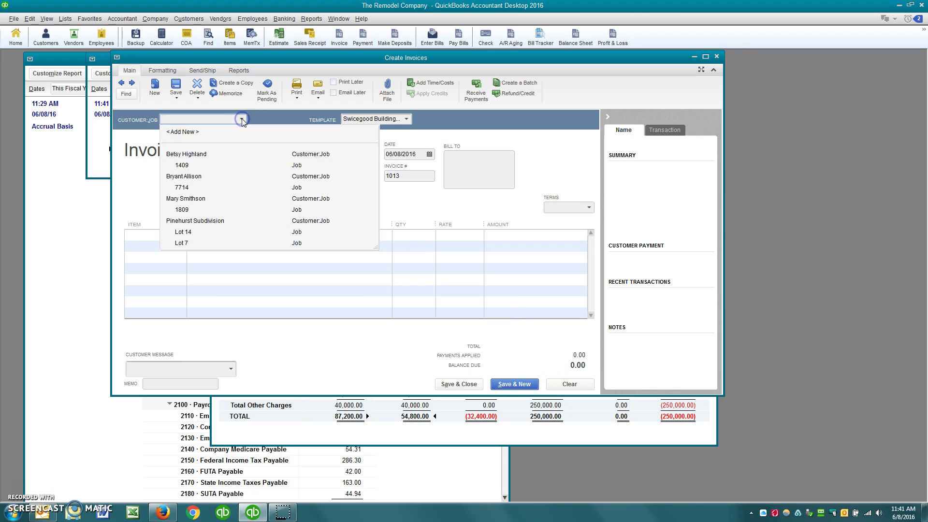
{"action": "left_click", "coordinate": [192, 119]}
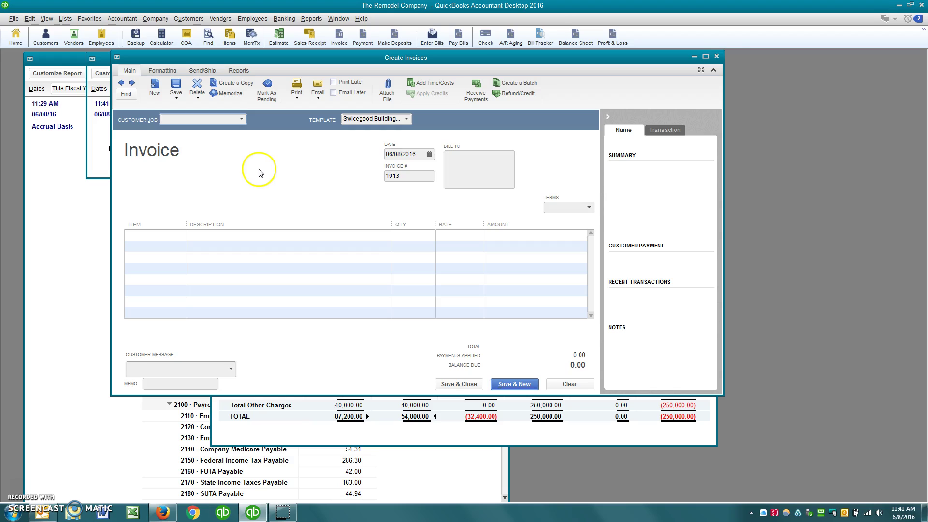
{"action": "type", "text": "M"}
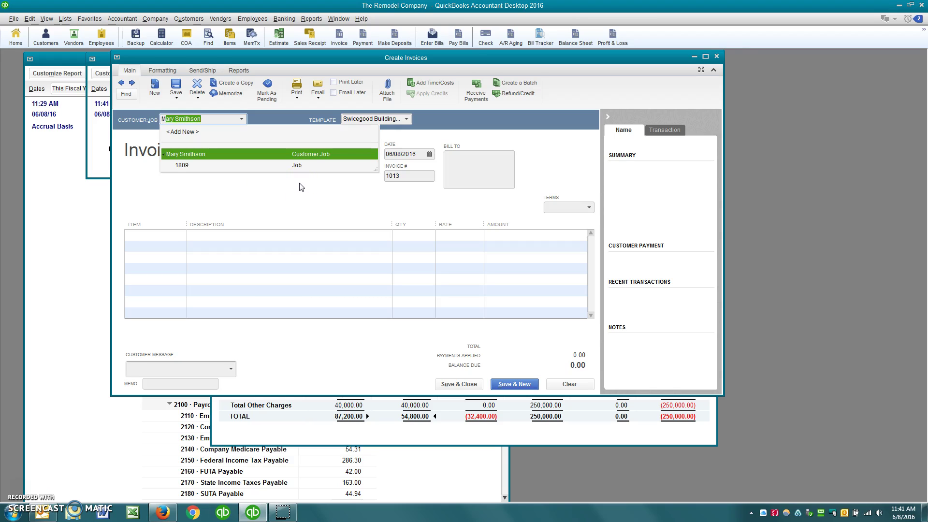
{"action": "type", "text": "r"}
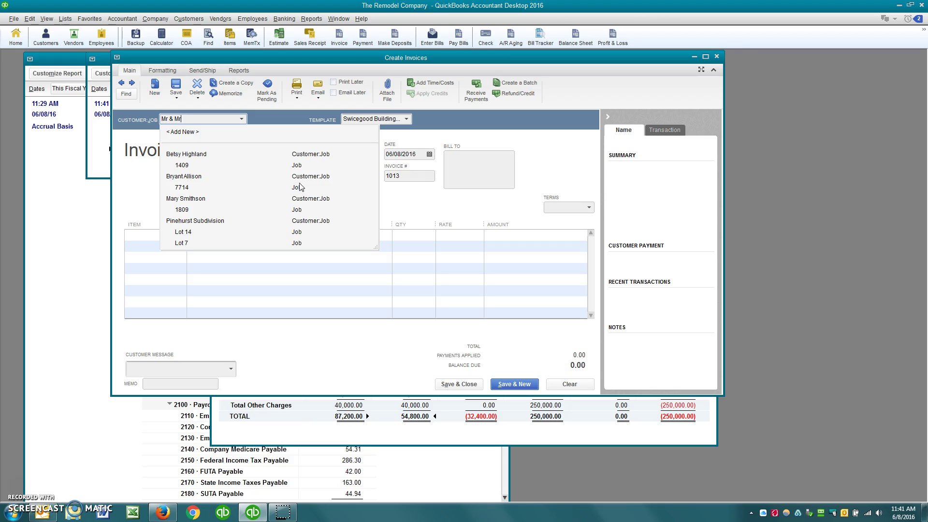
{"action": "type", "text": "& Mrs Joe Smith"}
{"action": "key", "text": "Tab"}
{"action": "key", "text": "Return"}
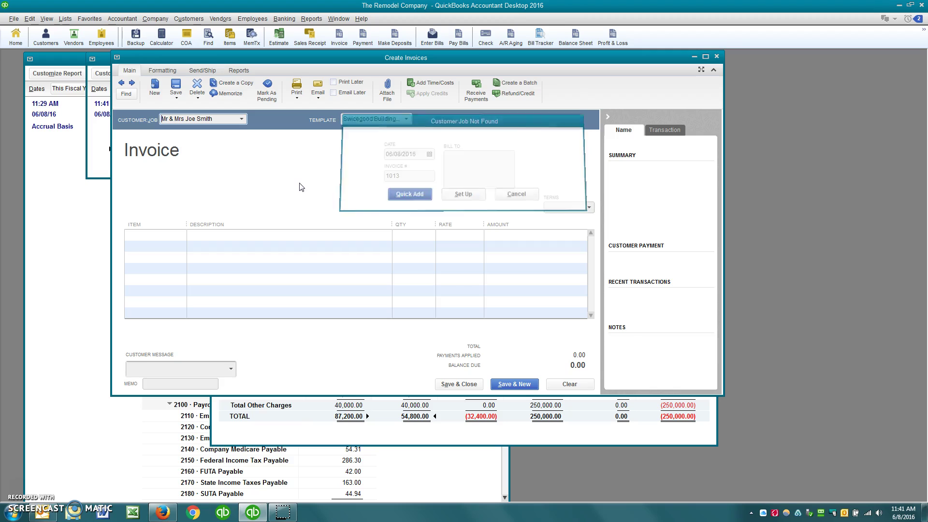
{"action": "key", "text": "Tab"}
{"action": "key", "text": "Tab"}
{"action": "left_click", "coordinate": [422, 167]}
Step: Add a Home Sale line at a rate of 262,000.00 to the invoice, then save and close it
{"action": "left_click", "coordinate": [172, 237]}
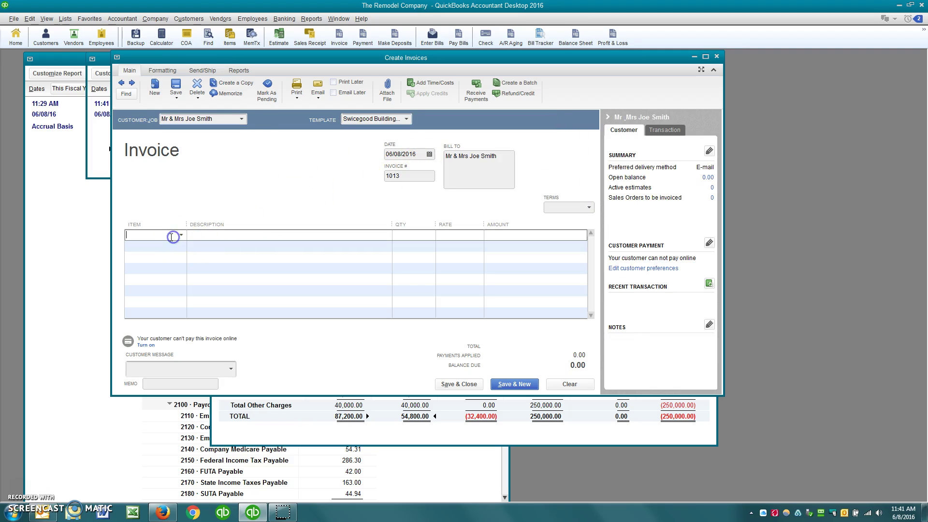
{"action": "left_click_drag", "start_coordinate": [353, 59], "coordinate": [482, 73]}
{"action": "type", "text": "h"}
{"action": "key", "text": "Tab"}
{"action": "key", "text": "Tab"}
{"action": "left_click", "coordinate": [494, 72]}
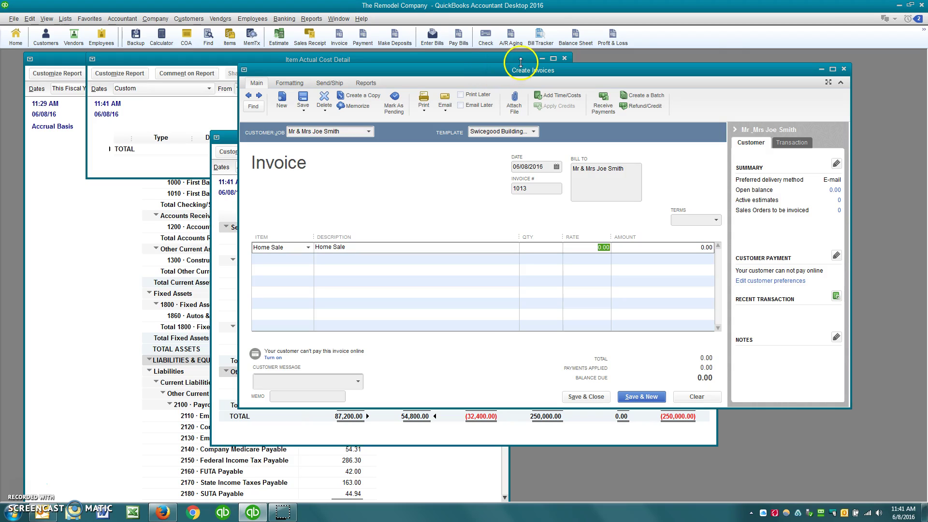
{"action": "type", "text": "2620"}
{"action": "key", "text": "Tab"}
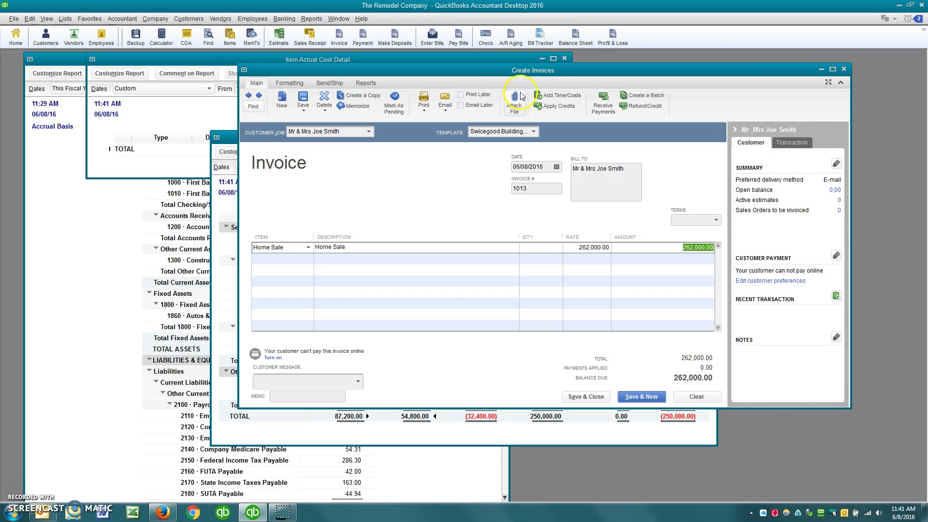
{"action": "left_click", "coordinate": [586, 396]}
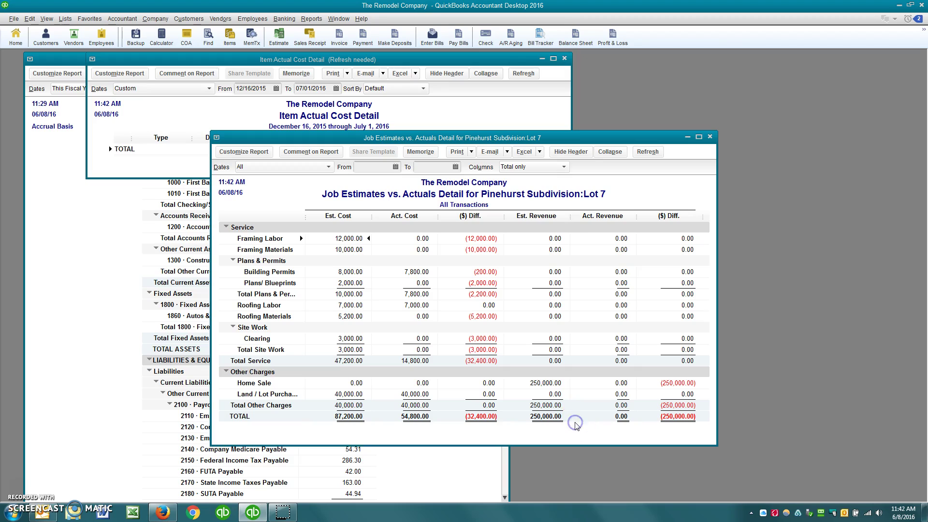
Step: Close the Item Actual Cost Detail report behind the Lot 7 job report
{"action": "left_click", "coordinate": [627, 396]}
{"action": "left_click", "coordinate": [167, 146]}
{"action": "key", "text": "Escape"}
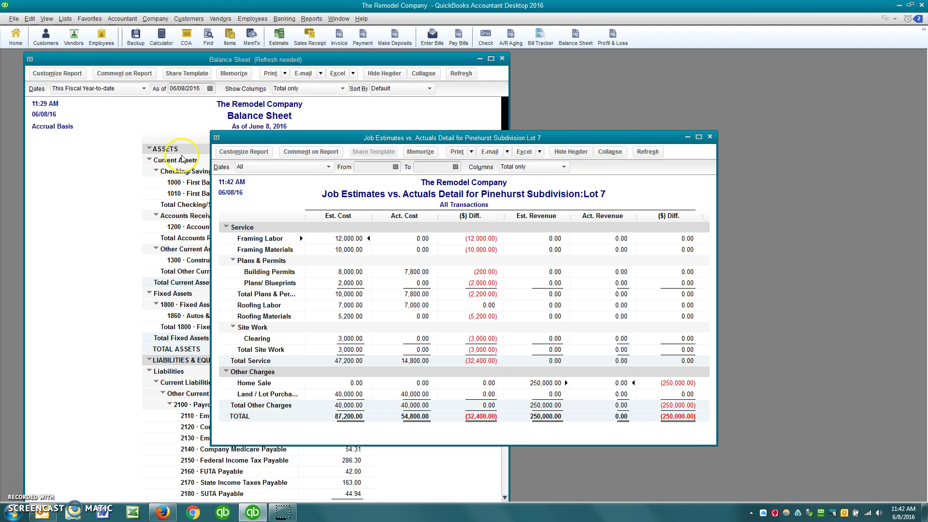
Step: Open the Item List, sort it by description, and look through it for the Home Sale item
{"action": "left_click", "coordinate": [226, 44]}
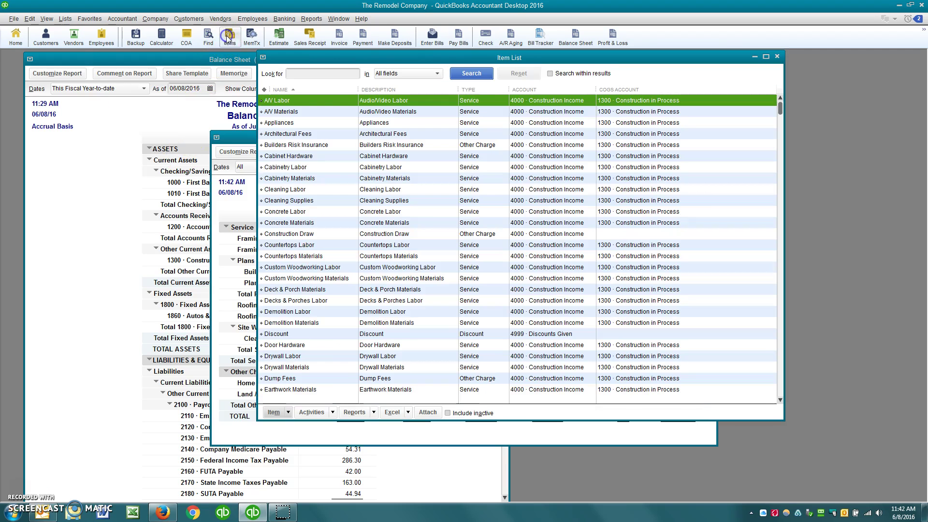
{"action": "scroll", "coordinate": [293, 343], "scroll_direction": "down", "scroll_amount": 5}
{"action": "scroll", "coordinate": [292, 341], "scroll_direction": "down", "scroll_amount": 20}
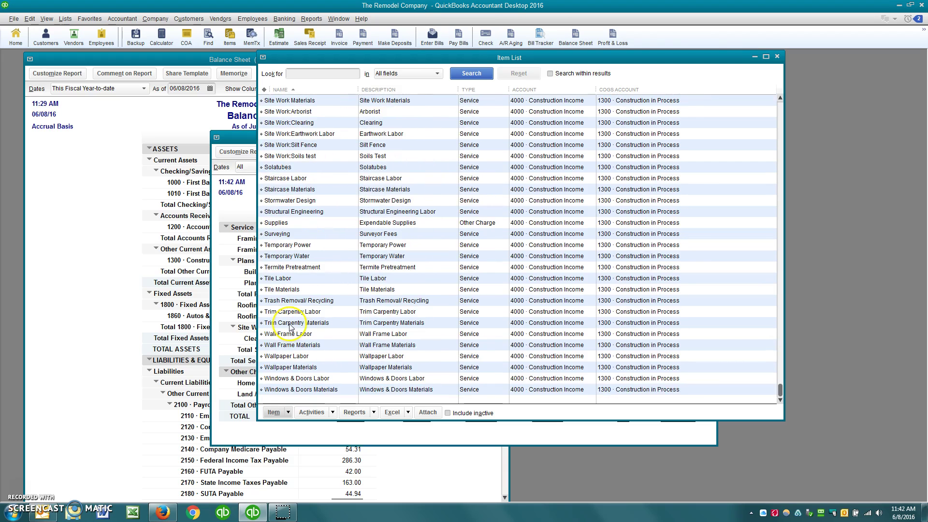
{"action": "left_click", "coordinate": [225, 272]}
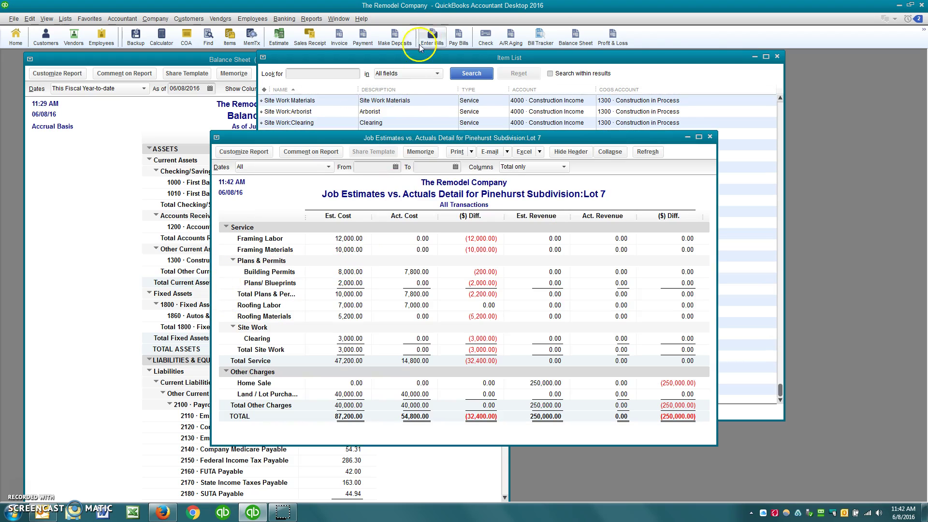
{"action": "left_click", "coordinate": [381, 89]}
{"action": "scroll", "coordinate": [358, 205], "scroll_direction": "down", "scroll_amount": 3}
{"action": "scroll", "coordinate": [359, 206], "scroll_direction": "down", "scroll_amount": 7}
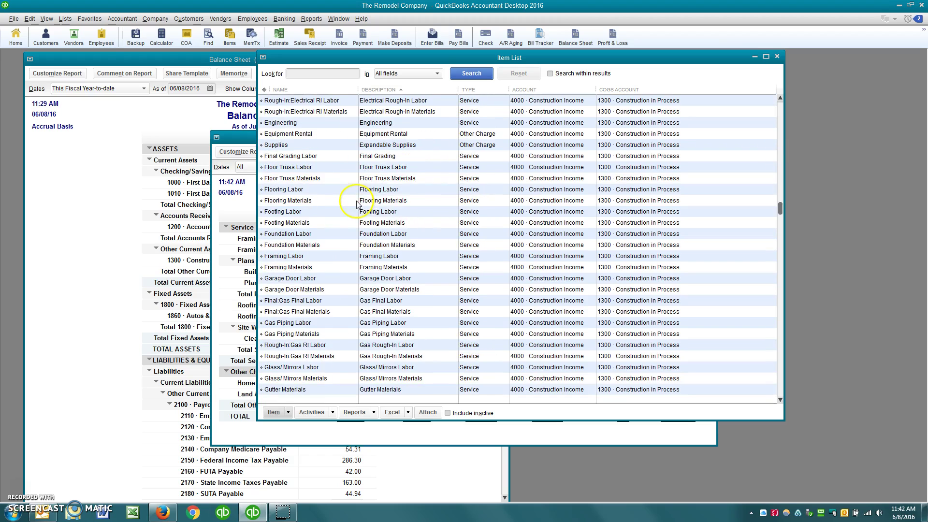
Step: Search the Item List for "Home", check the Home Sale item's income account, and close the item and the list
{"action": "left_click", "coordinate": [305, 74]}
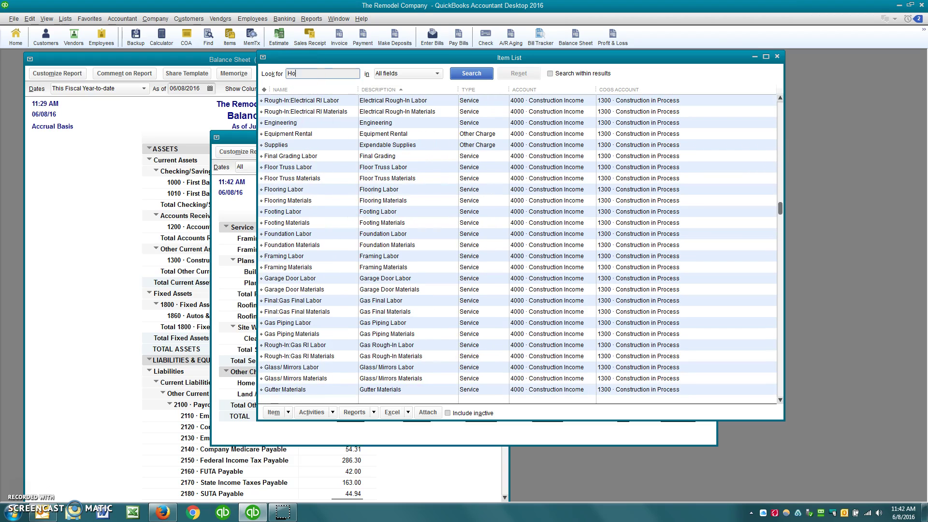
{"action": "key", "text": "Return"}
{"action": "double_click", "coordinate": [323, 104]}
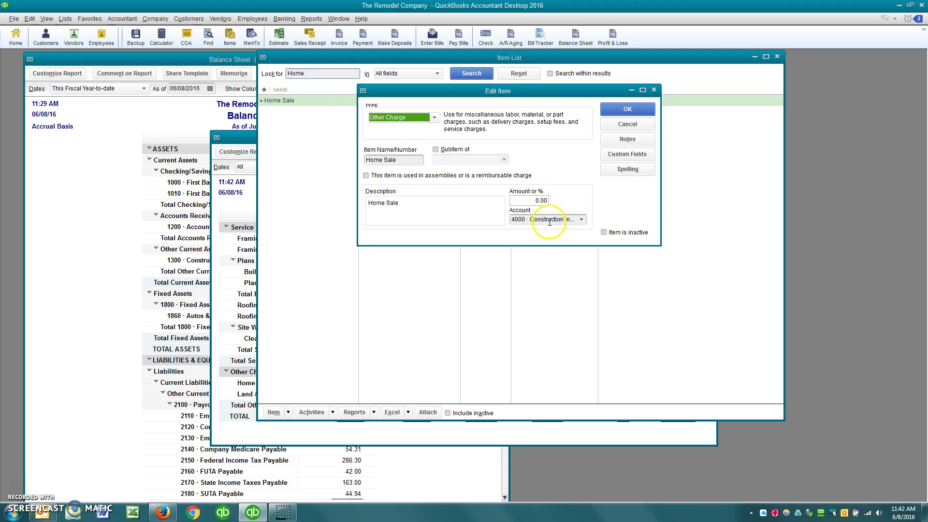
{"action": "key", "text": "Escape"}
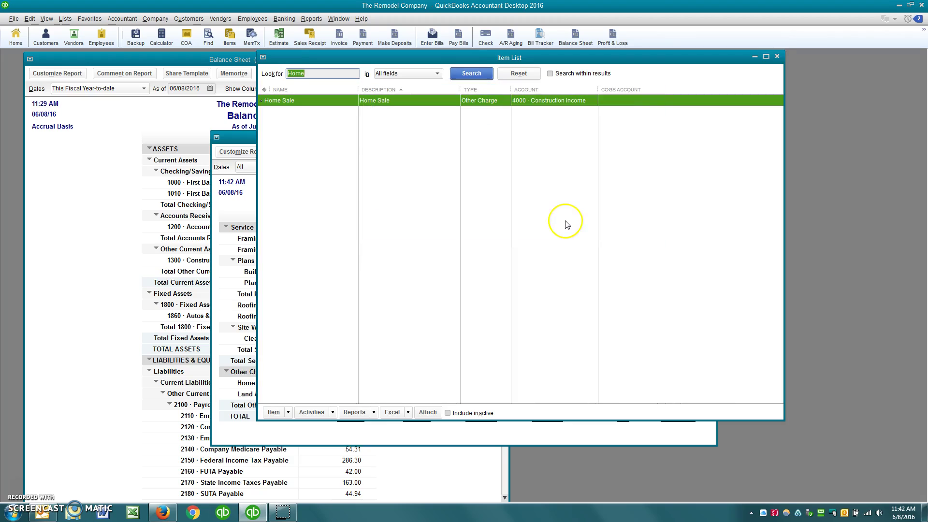
{"action": "key", "text": "Escape"}
{"action": "left_click", "coordinate": [575, 261]}
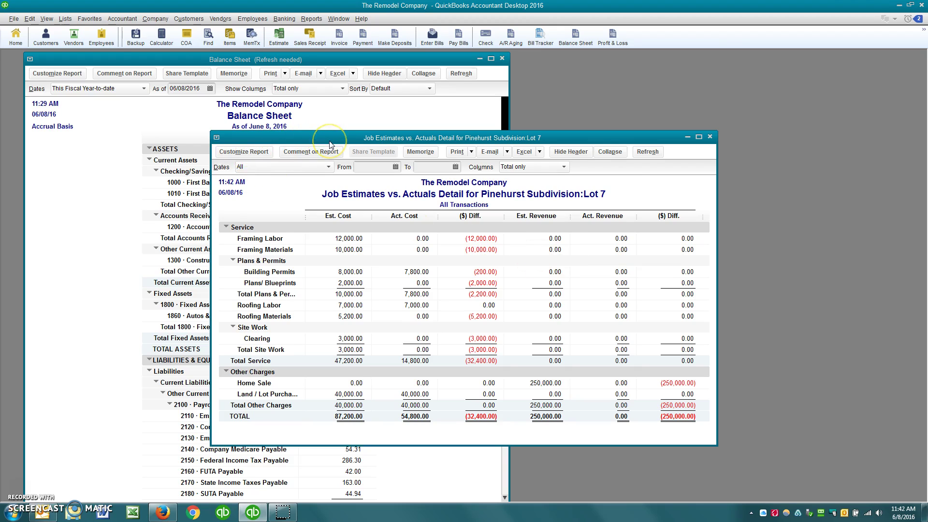
Step: Reassign the last Home Sale invoice to the job Pinehurst Subdivision:Lot 7 without adding billable costs, then save and close it
{"action": "key", "text": "ctrl+i"}
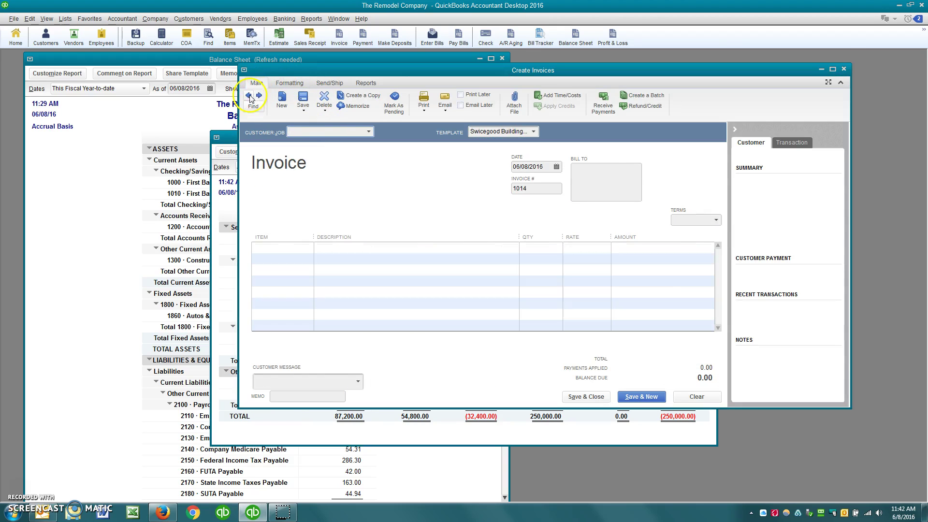
{"action": "left_click", "coordinate": [250, 97]}
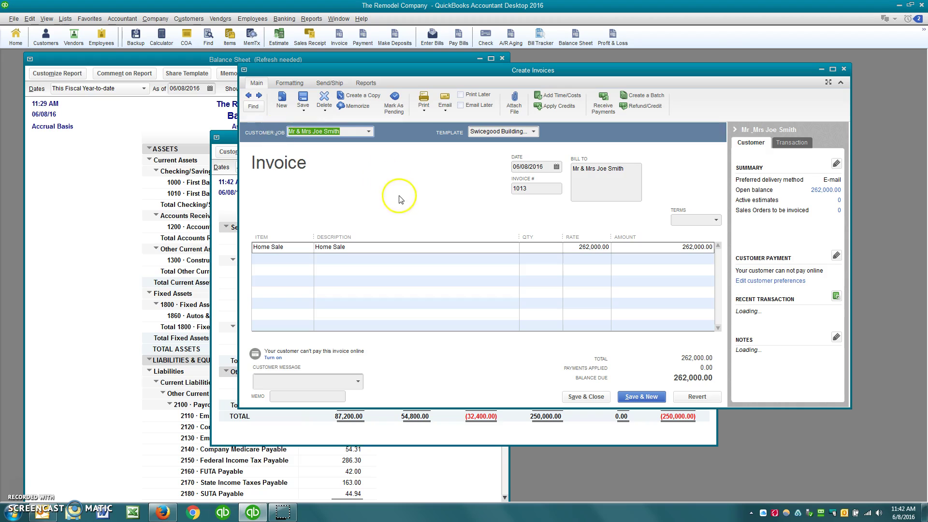
{"action": "left_click", "coordinate": [369, 131]}
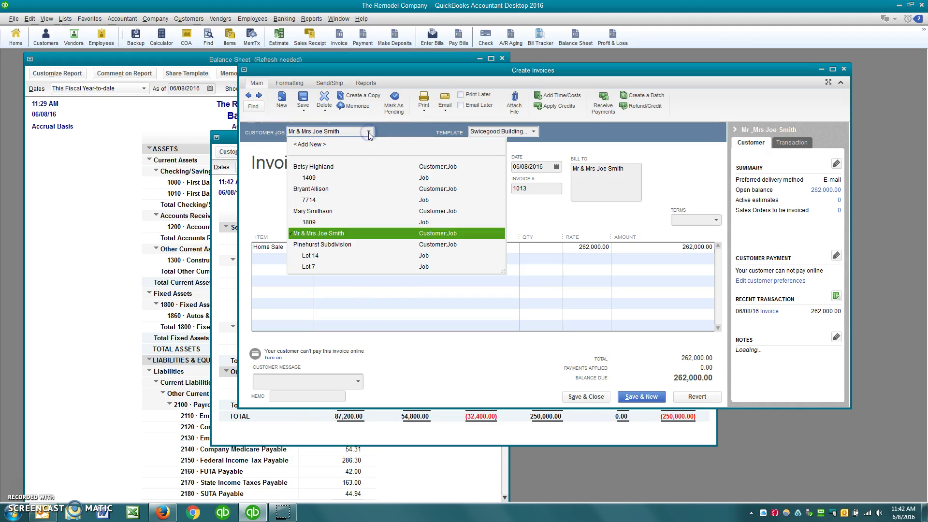
{"action": "left_click", "coordinate": [312, 265]}
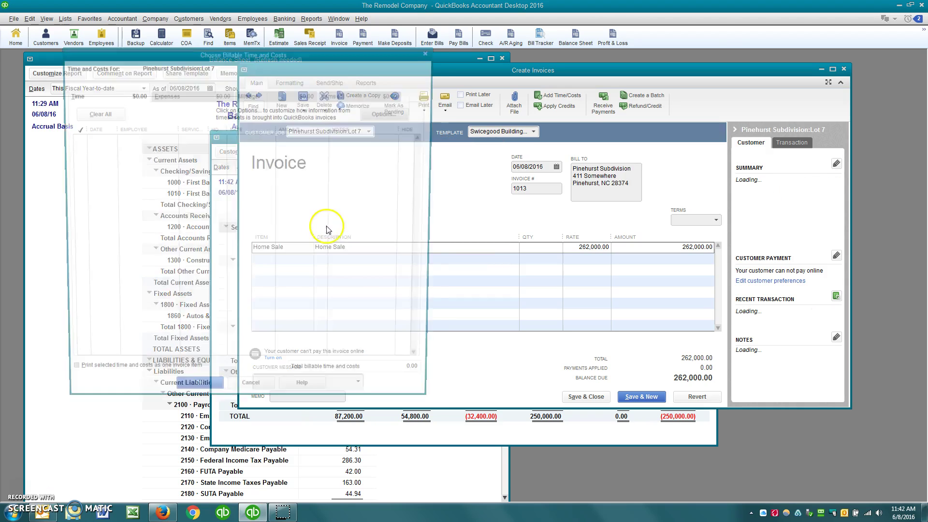
{"action": "left_click", "coordinate": [247, 397]}
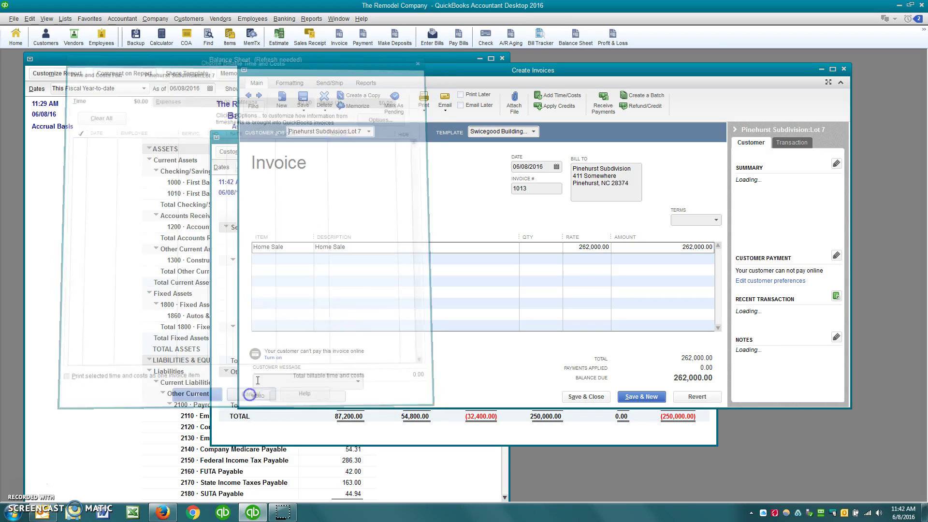
{"action": "left_click", "coordinate": [586, 396]}
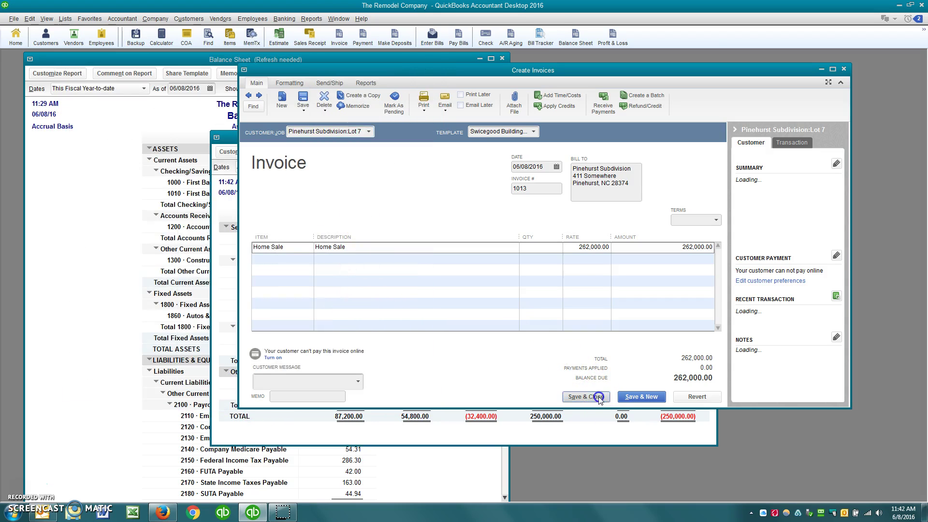
{"action": "left_click", "coordinate": [419, 162]}
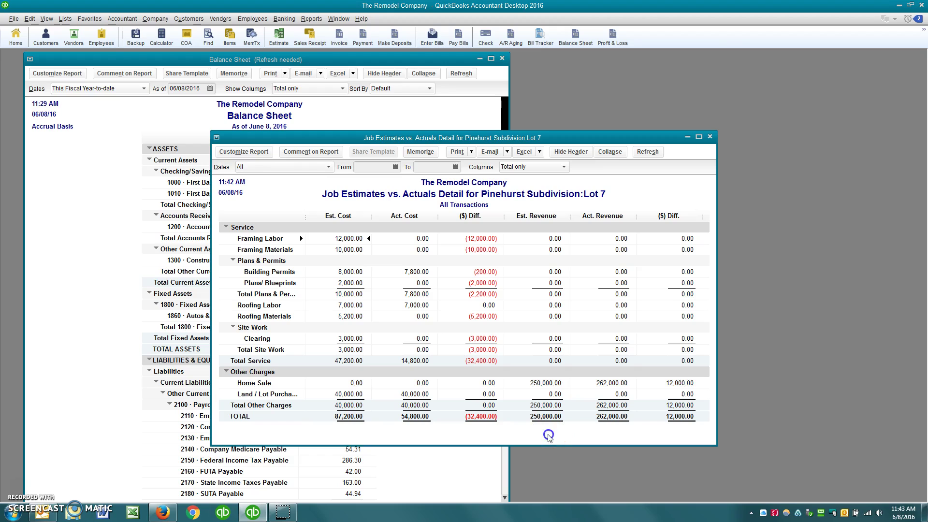
Step: Move the Lot 7 job report clear of the Balance Sheet and open the transaction detail behind 1300 Construction in Process
{"action": "left_click_drag", "start_coordinate": [532, 139], "coordinate": [711, 100]}
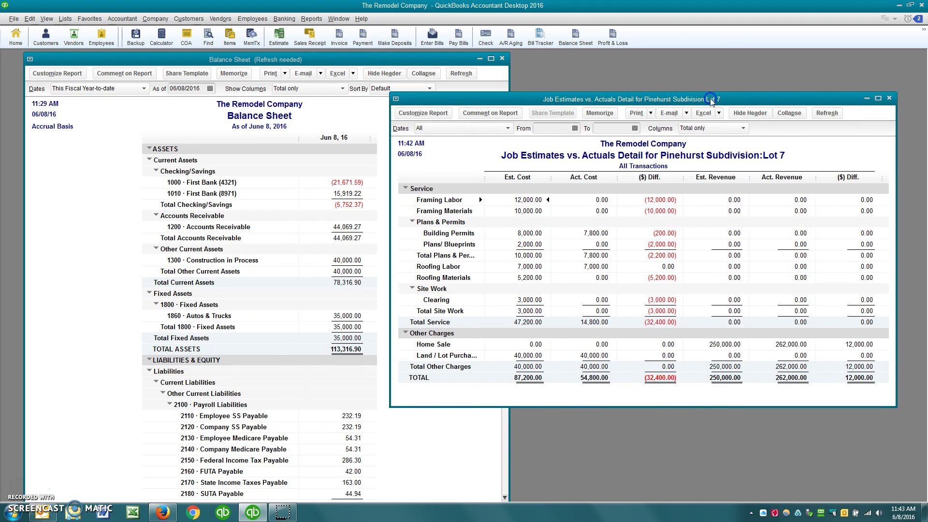
{"action": "left_click", "coordinate": [332, 246]}
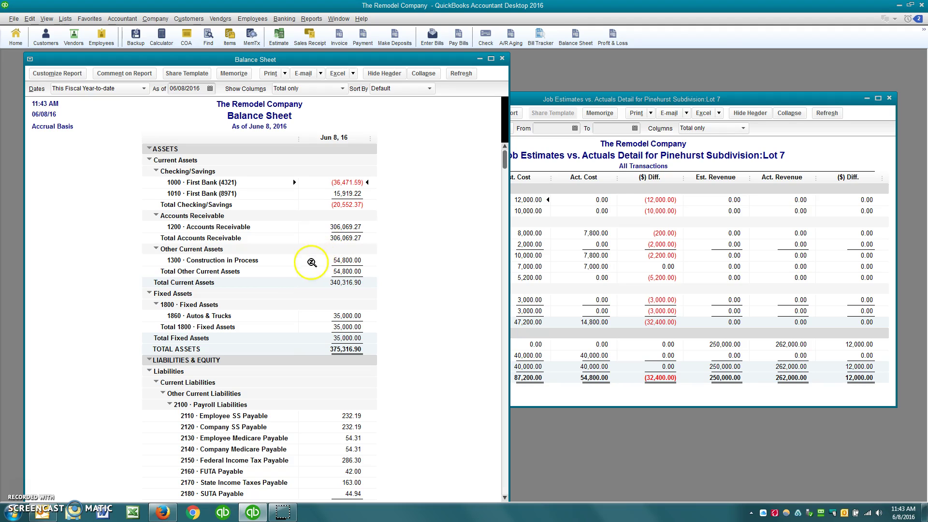
{"action": "double_click", "coordinate": [346, 260]}
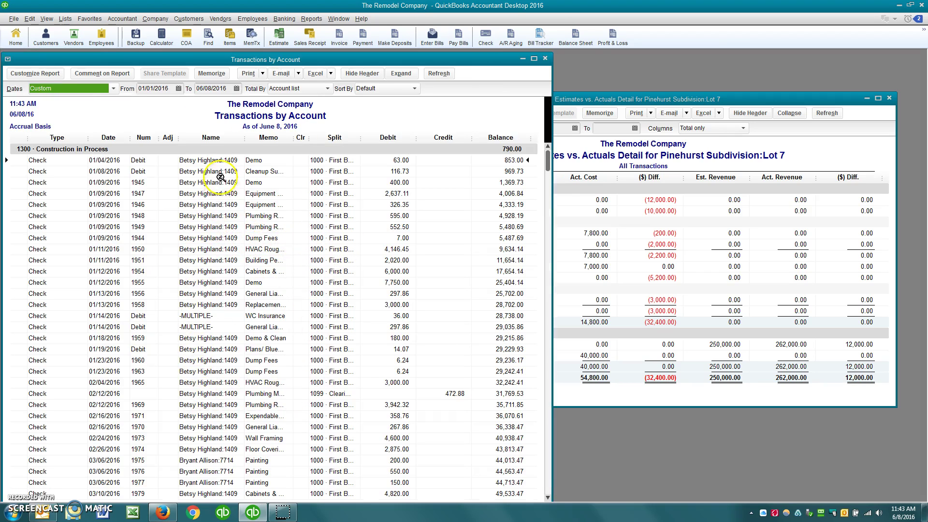
{"action": "scroll", "coordinate": [235, 372], "scroll_direction": "down", "scroll_amount": 3}
{"action": "scroll", "coordinate": [235, 339], "scroll_direction": "up", "scroll_amount": 3}
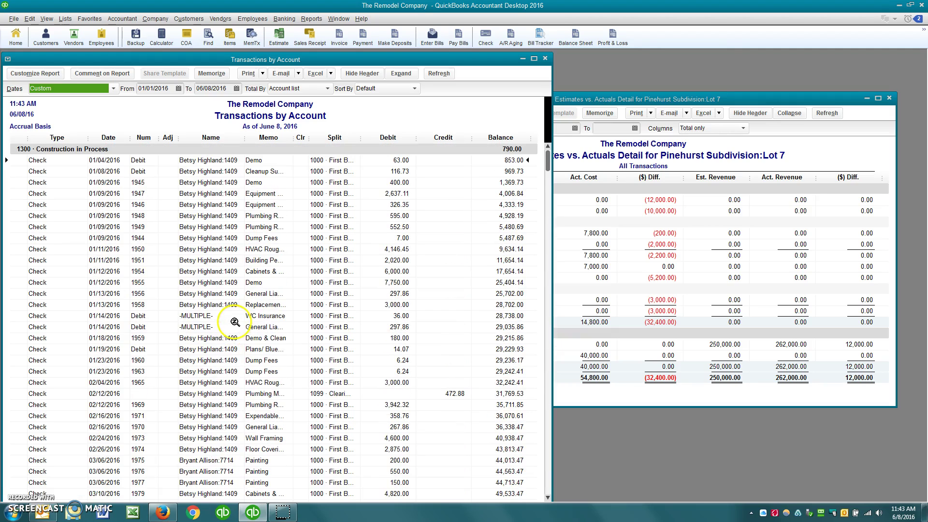
Step: Filter the Transactions by Account report by name to show only Pinehurst Subdivision:Lot 7
{"action": "left_click", "coordinate": [38, 74]}
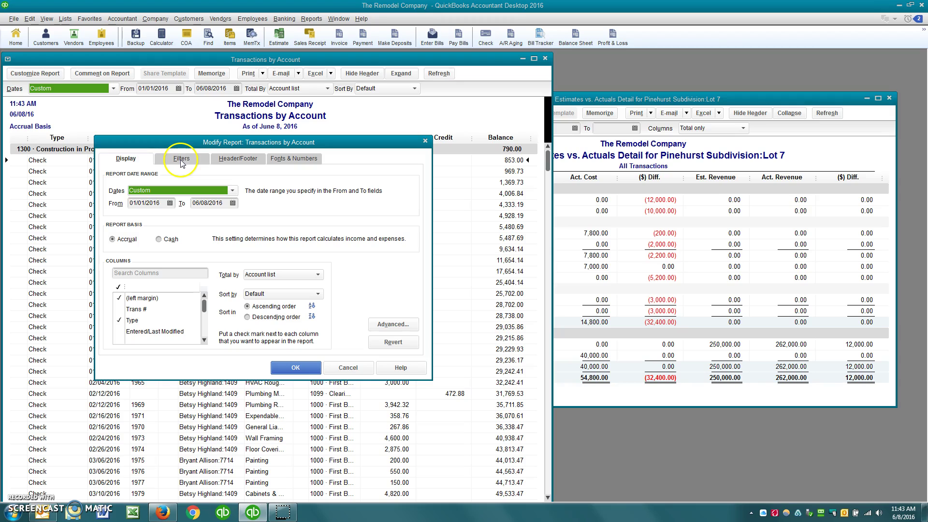
{"action": "left_click", "coordinate": [181, 159]}
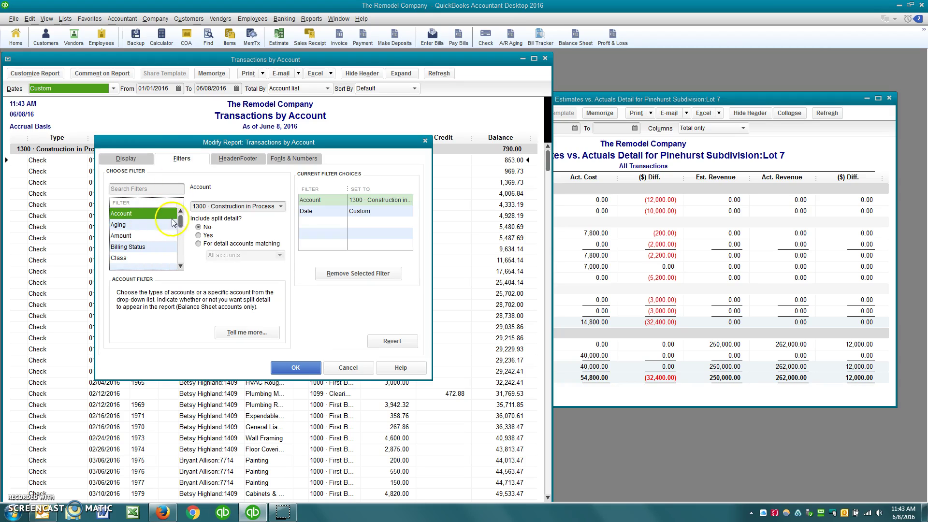
{"action": "scroll", "coordinate": [151, 233], "scroll_direction": "down", "scroll_amount": 5}
{"action": "left_click", "coordinate": [144, 236]}
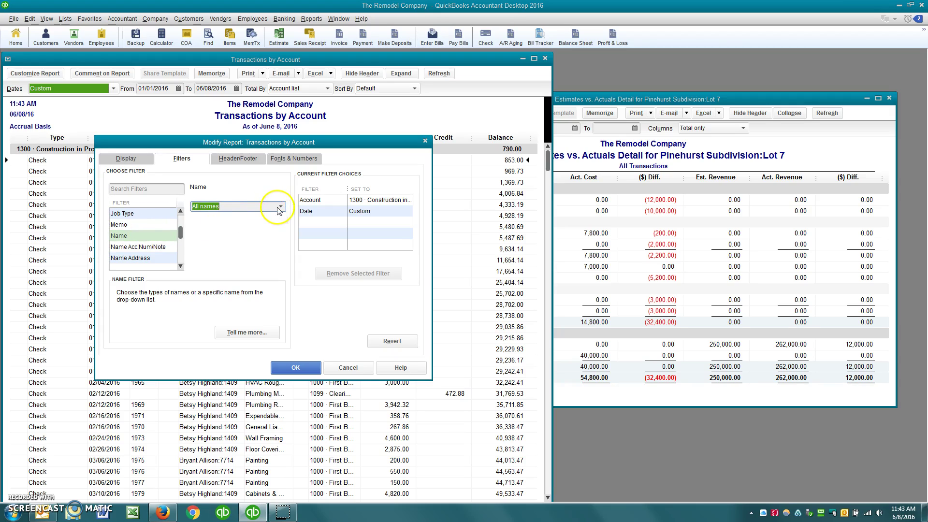
{"action": "left_click", "coordinate": [279, 207]}
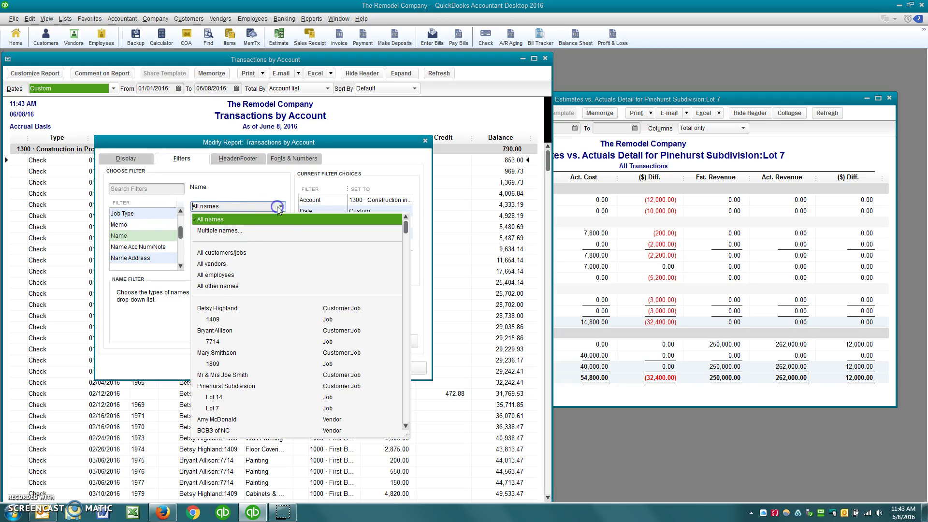
{"action": "left_click", "coordinate": [215, 409]}
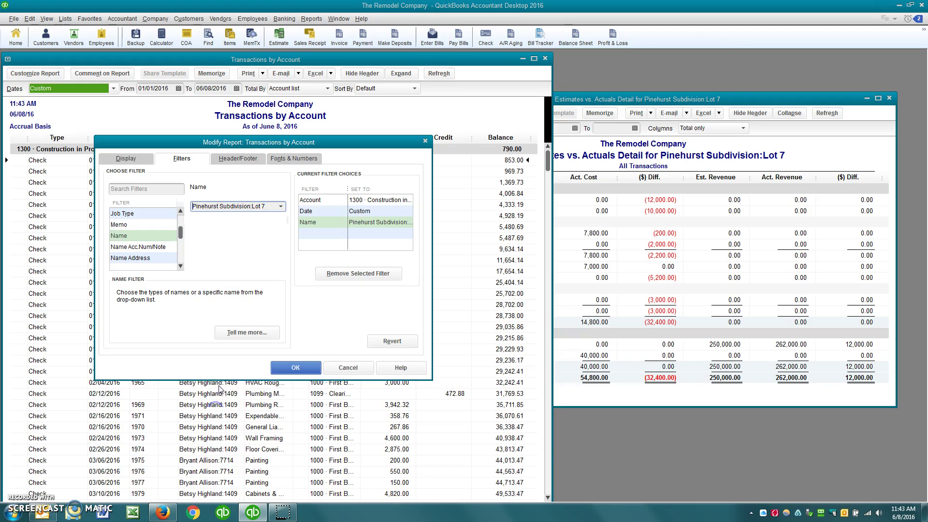
{"action": "left_click", "coordinate": [294, 369]}
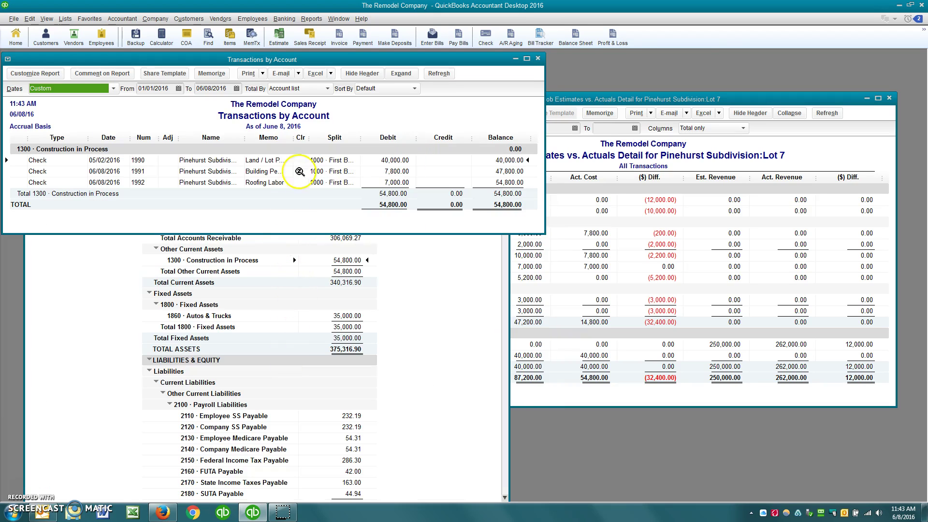